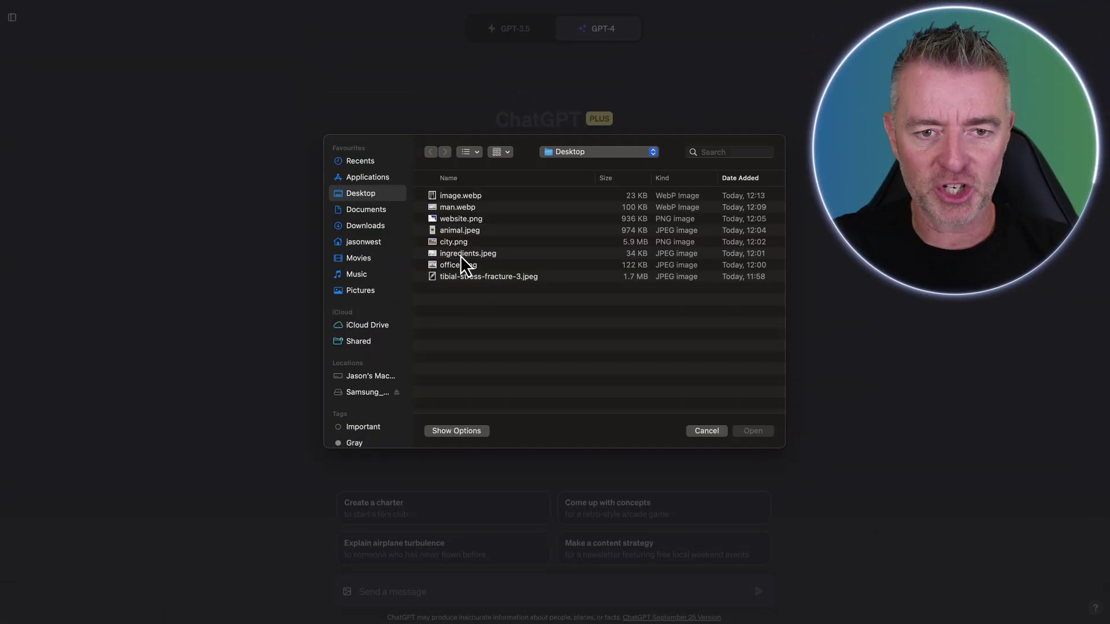
# Attach office.jpeg and ask for suggestions to make the office feel warmer and more homelike.
pyautogui.click(459, 264)
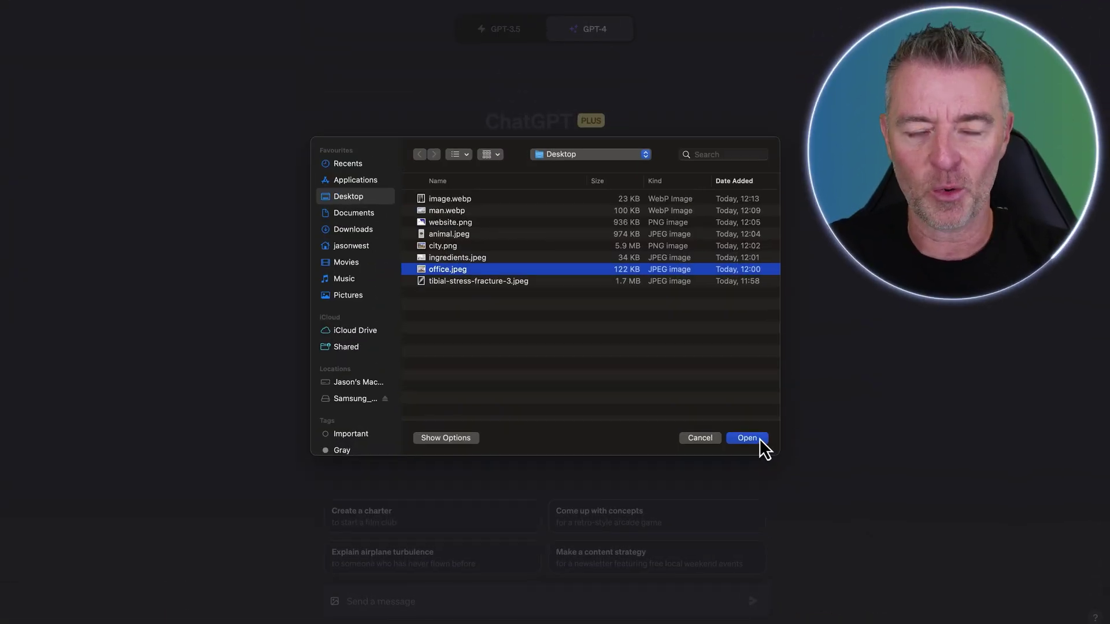
pyautogui.click(765, 433)
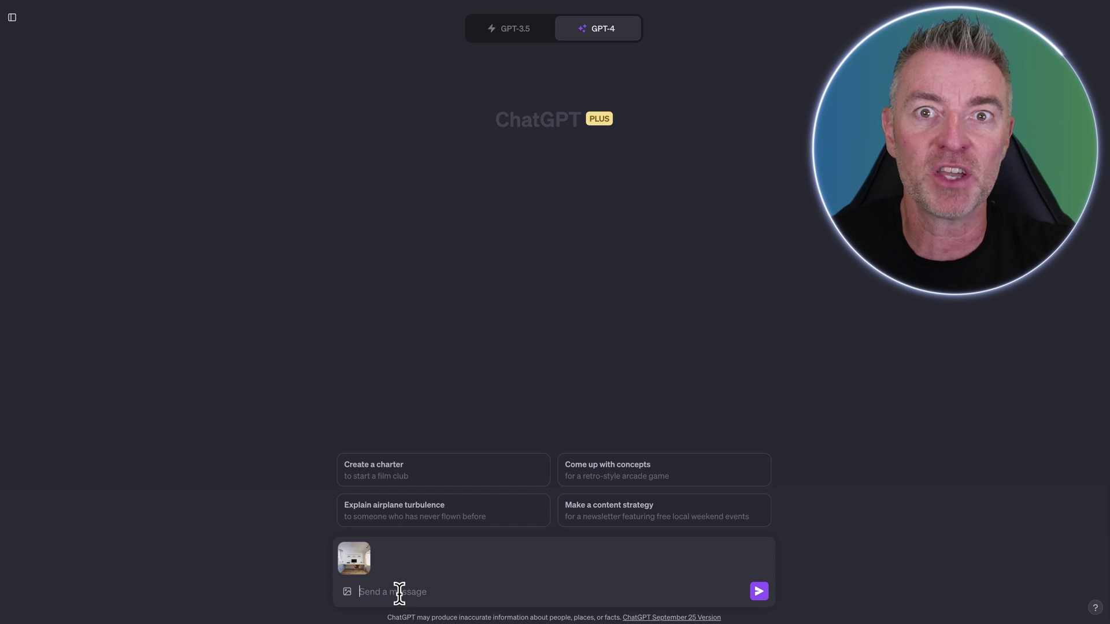
pyautogui.write('Can you please take a')
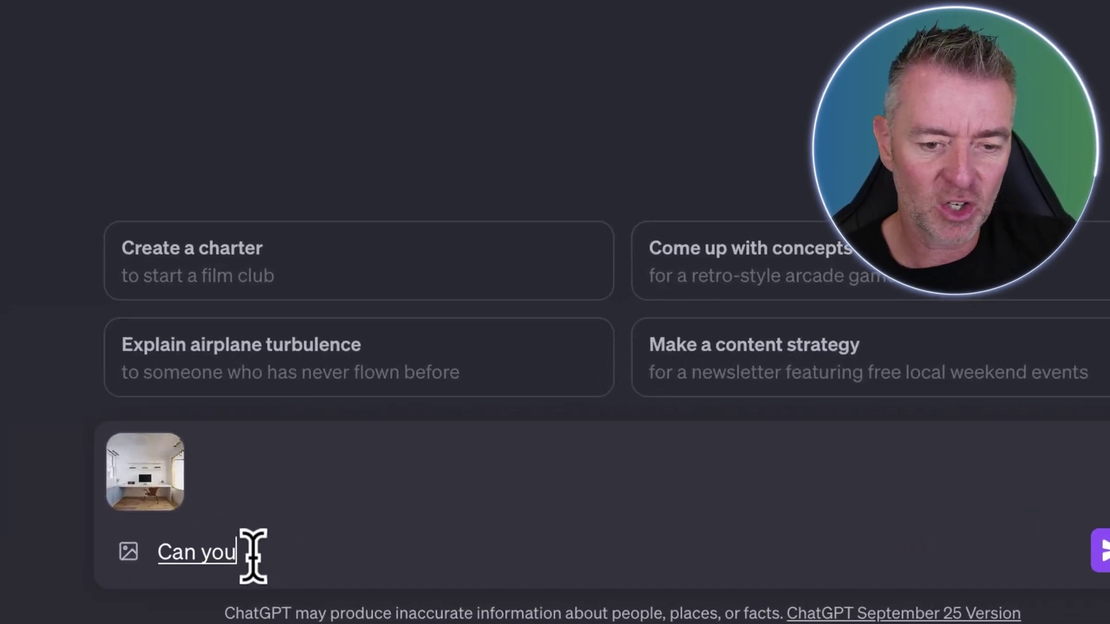
pyautogui.write(' look at this photo of my')
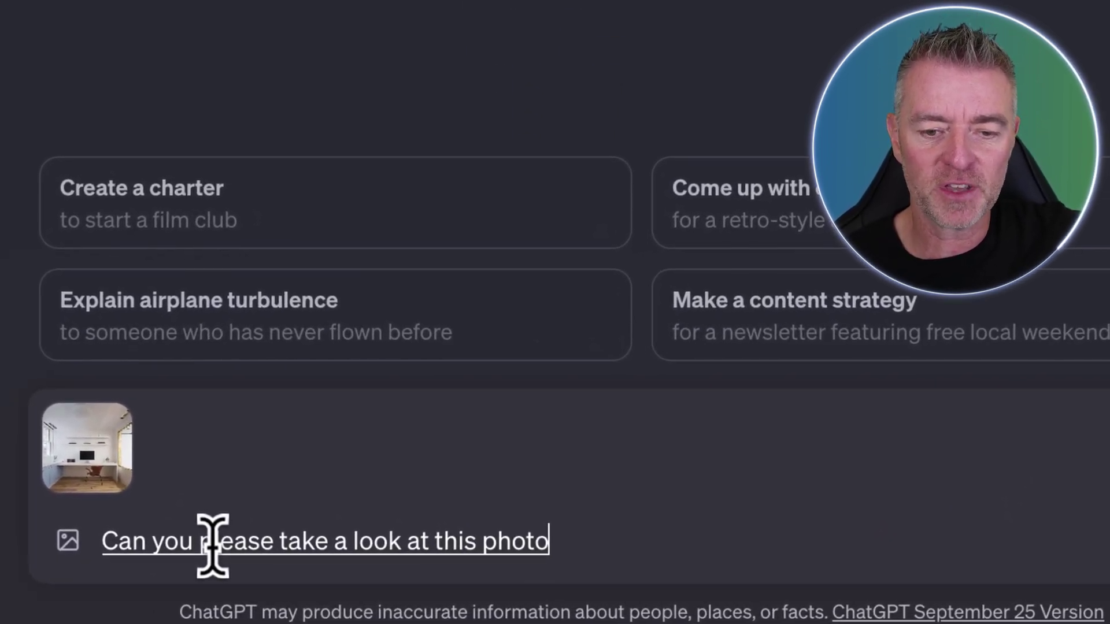
pyautogui.write(' Office, and')
pyautogui.write(' let me know some suggest')
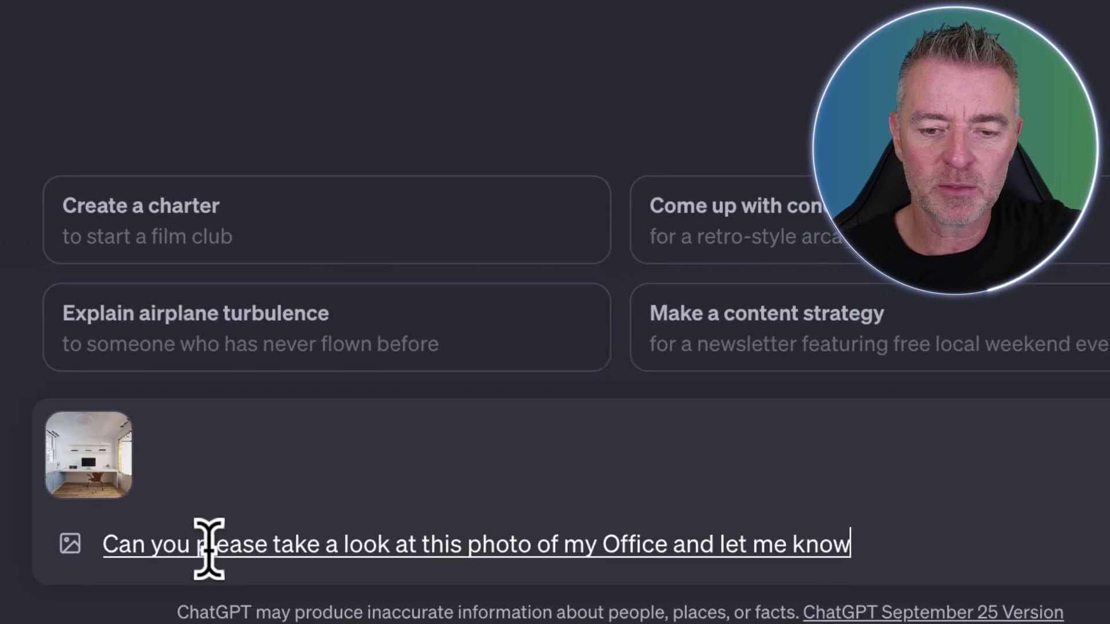
pyautogui.write('ions as to how I can make it')
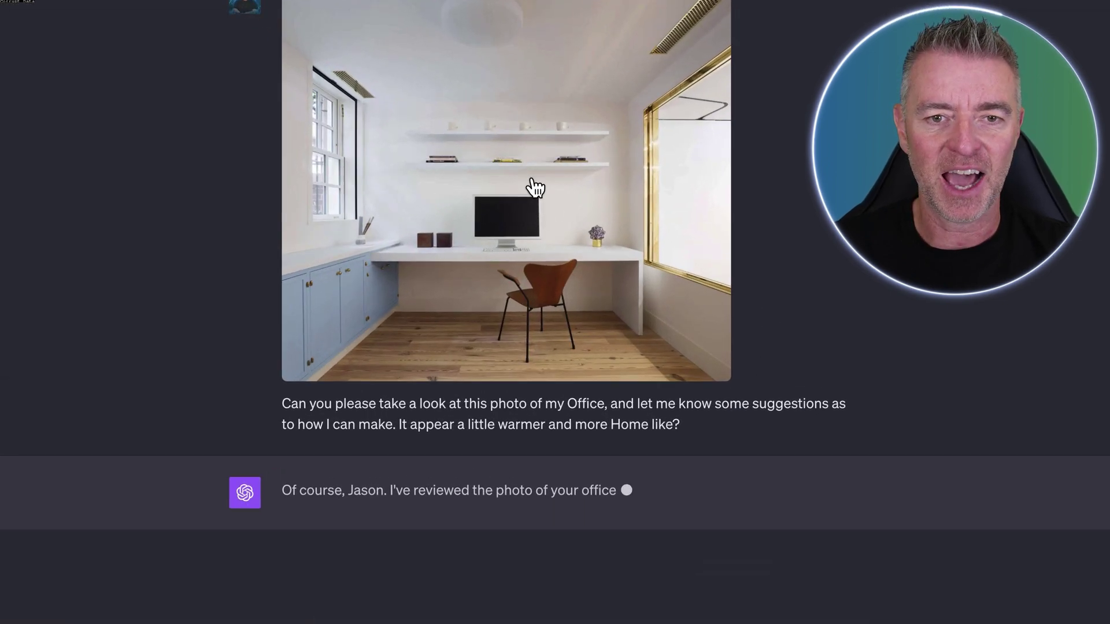
# Scroll up through GPT-4's streaming list of office warmth ideas: rugs, plants and soft lighting.
pyautogui.scroll(2, 535, 187)
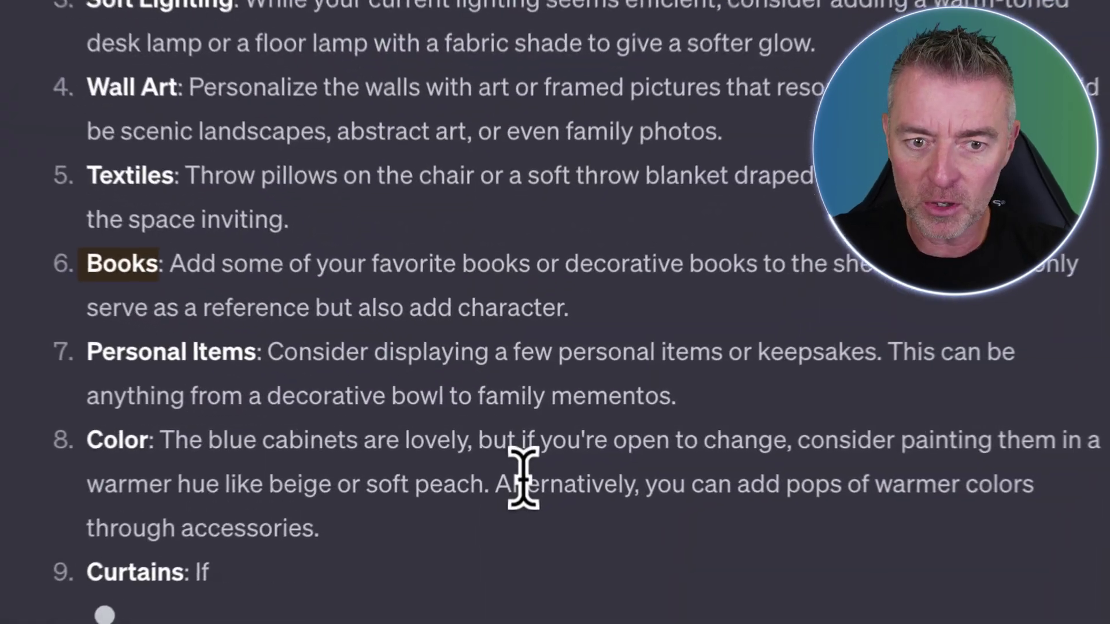
# Scroll between the office photo and the finished ten-point suggestion list to compare them.
pyautogui.scroll(15, 523, 479)
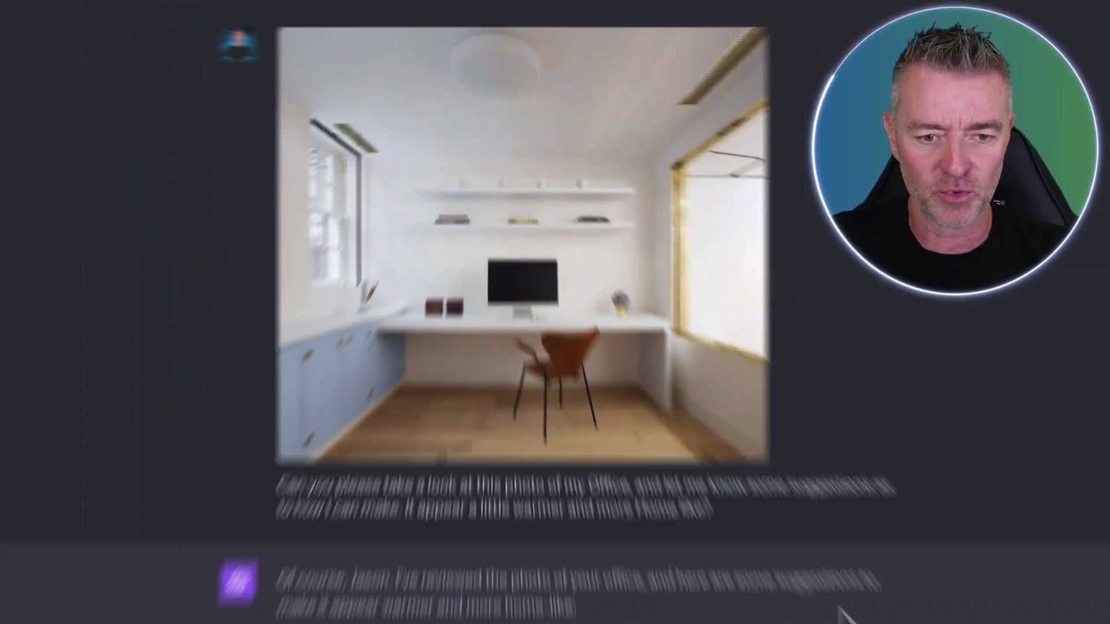
pyautogui.scroll(-10, 705, 404)
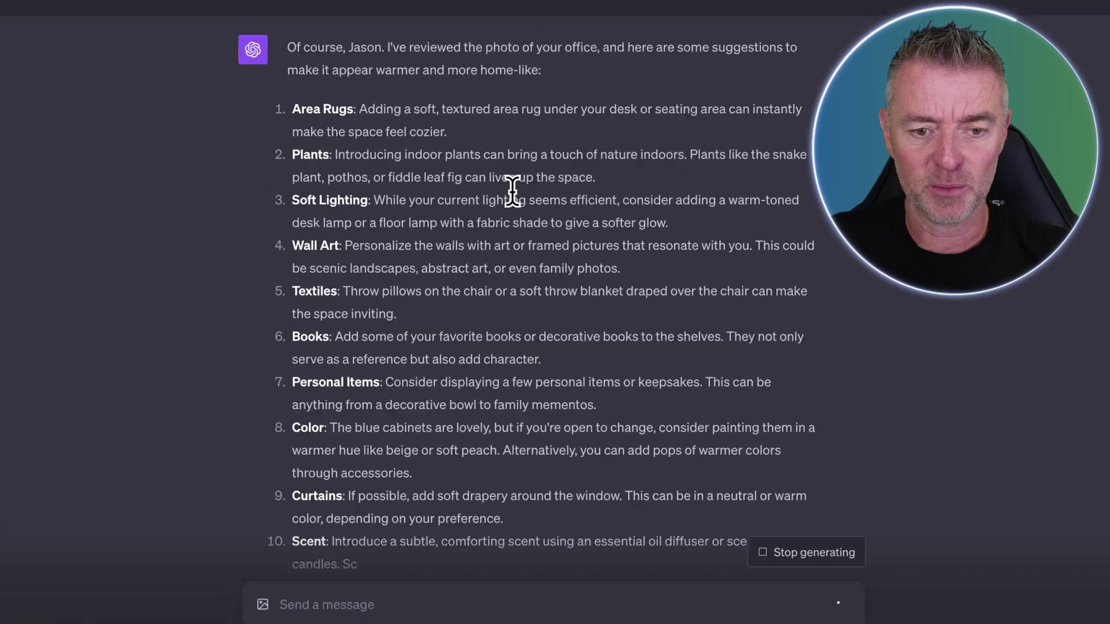
pyautogui.scroll(5, 512, 206)
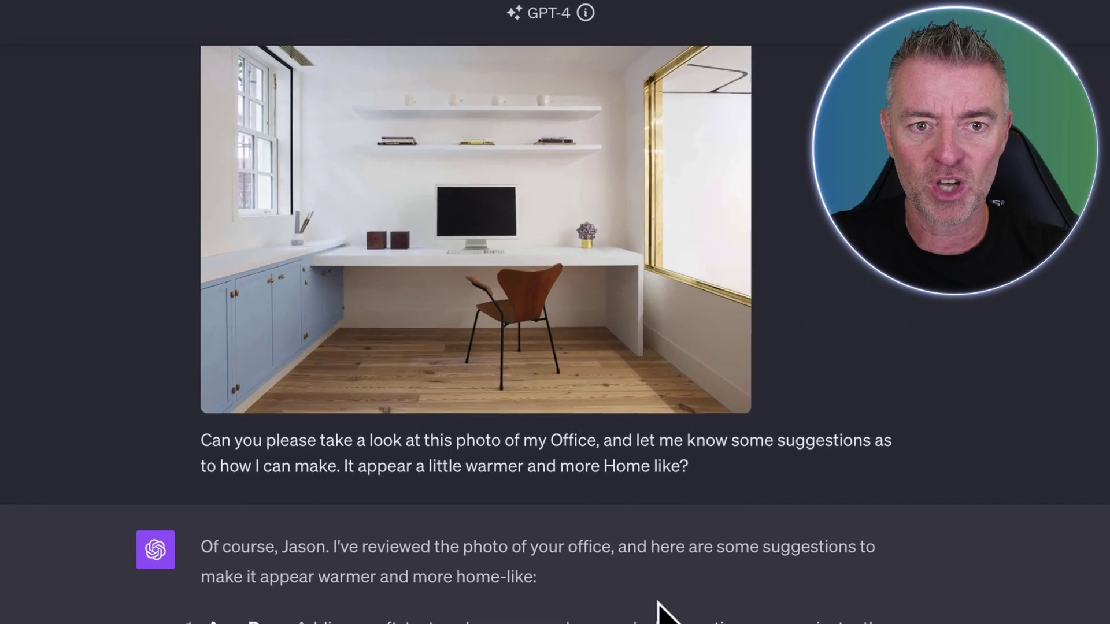
pyautogui.scroll(-6, 636, 439)
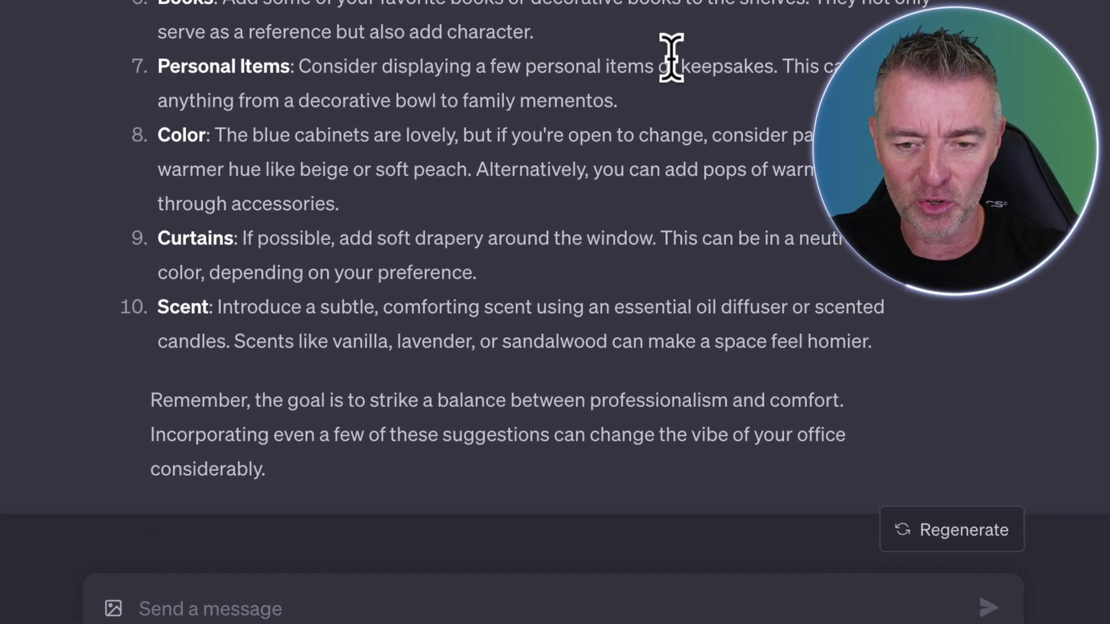
pyautogui.scroll(10, 671, 153)
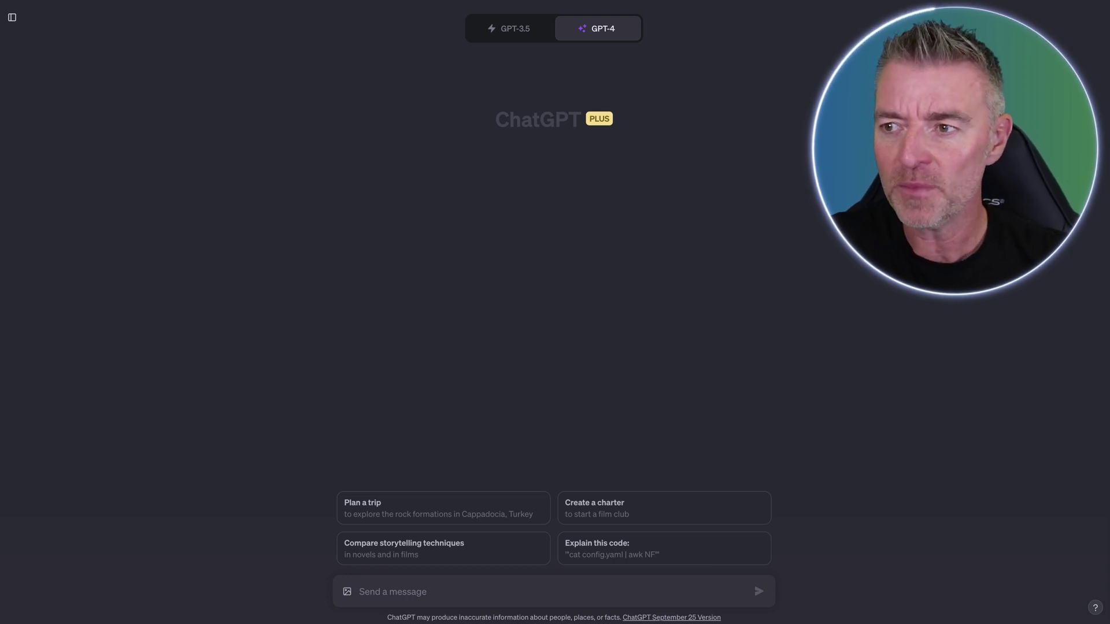
# Attach ingredients.jpeg and send 'What can I make with the ingredients shown in this photo?'.
pyautogui.moveTo(555, 623); pyautogui.dragTo(586, 335)
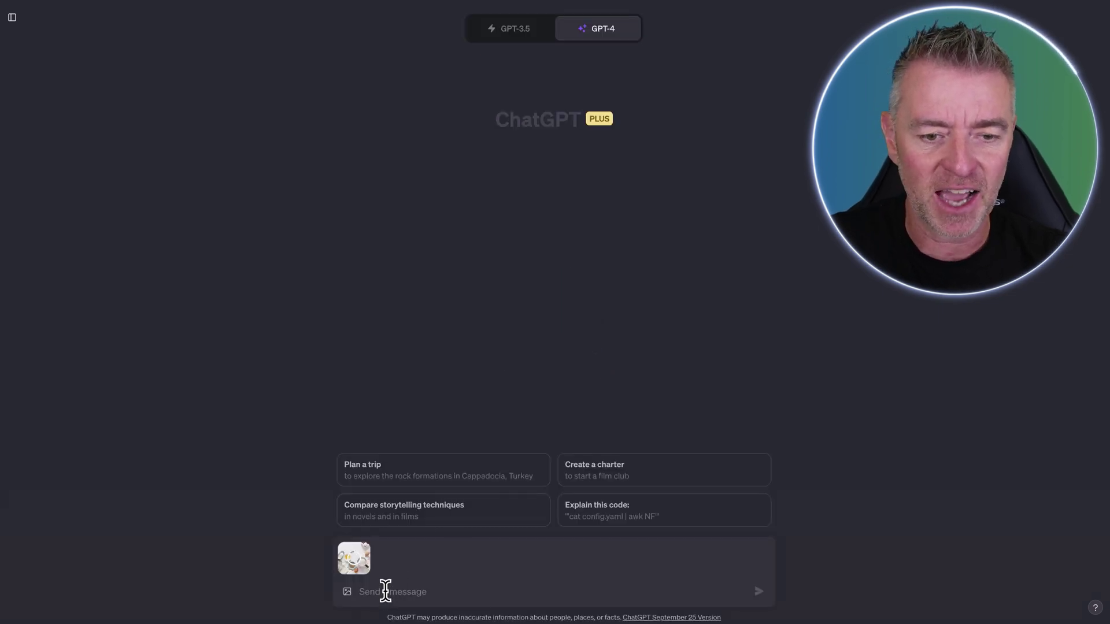
pyautogui.write('What can I make')
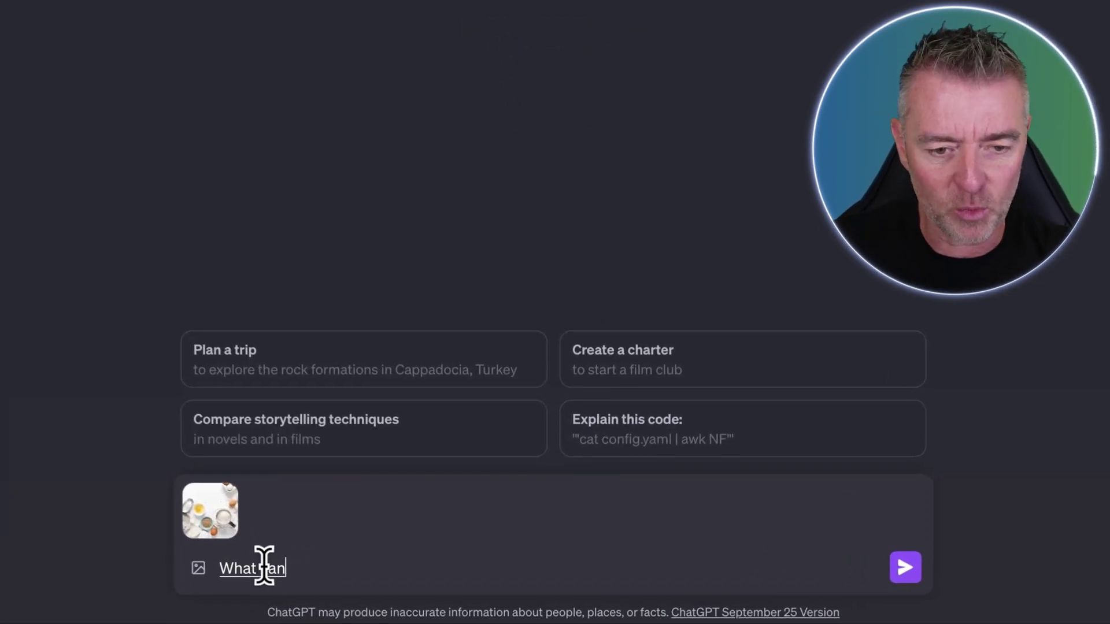
pyautogui.write(' with the ingredients shown in this photo?')
pyautogui.press('Return')
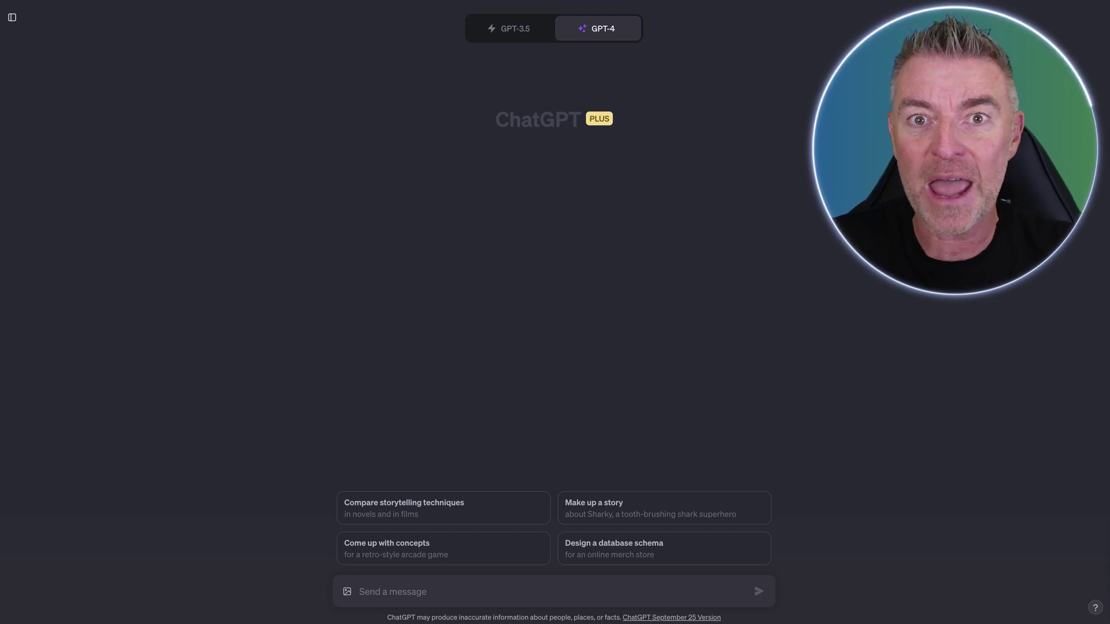
# Attach the city street photo and ask where it is and what to do there.
pyautogui.moveTo(515, 207); pyautogui.dragTo(567, 266)
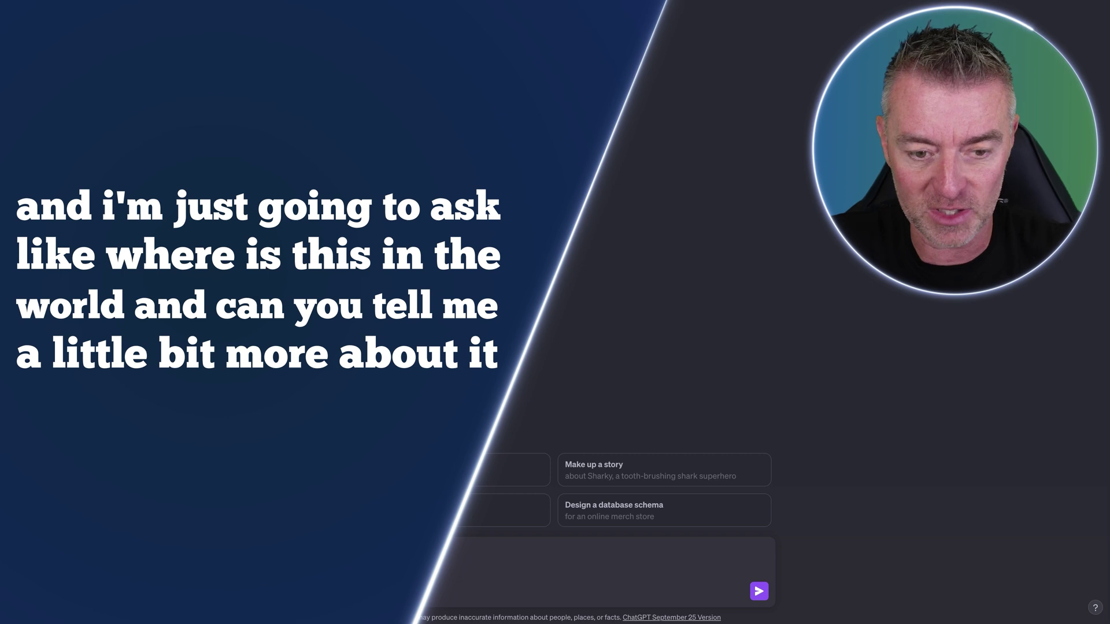
pyautogui.write('Where is this')
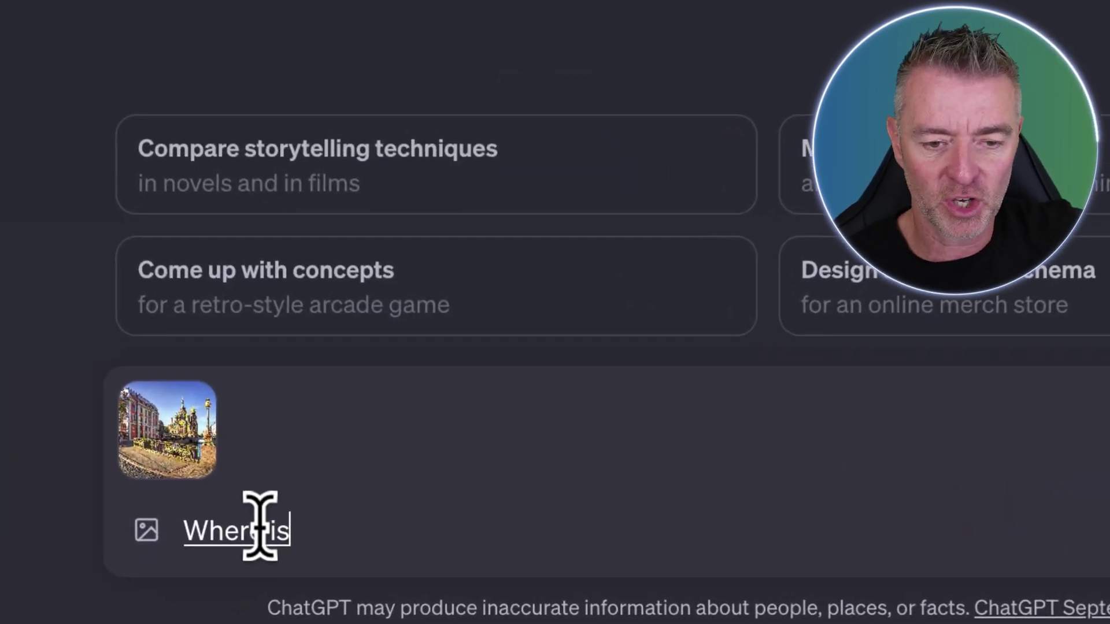
pyautogui.write(' photo and tell me more')
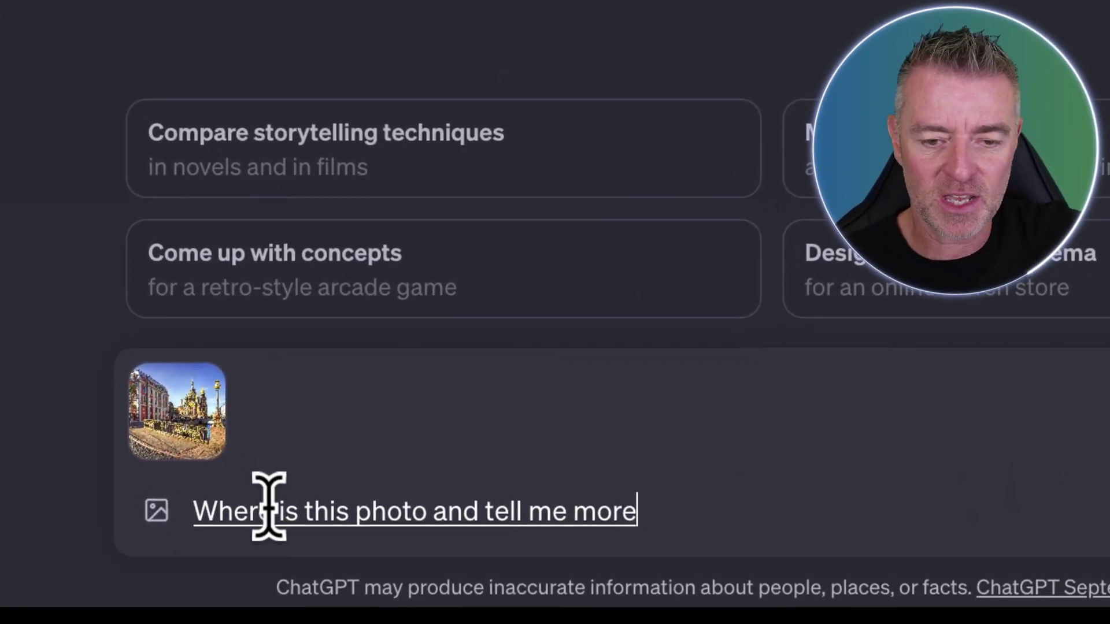
pyautogui.write(' about the place and what I can do there?')
pyautogui.press('Return')
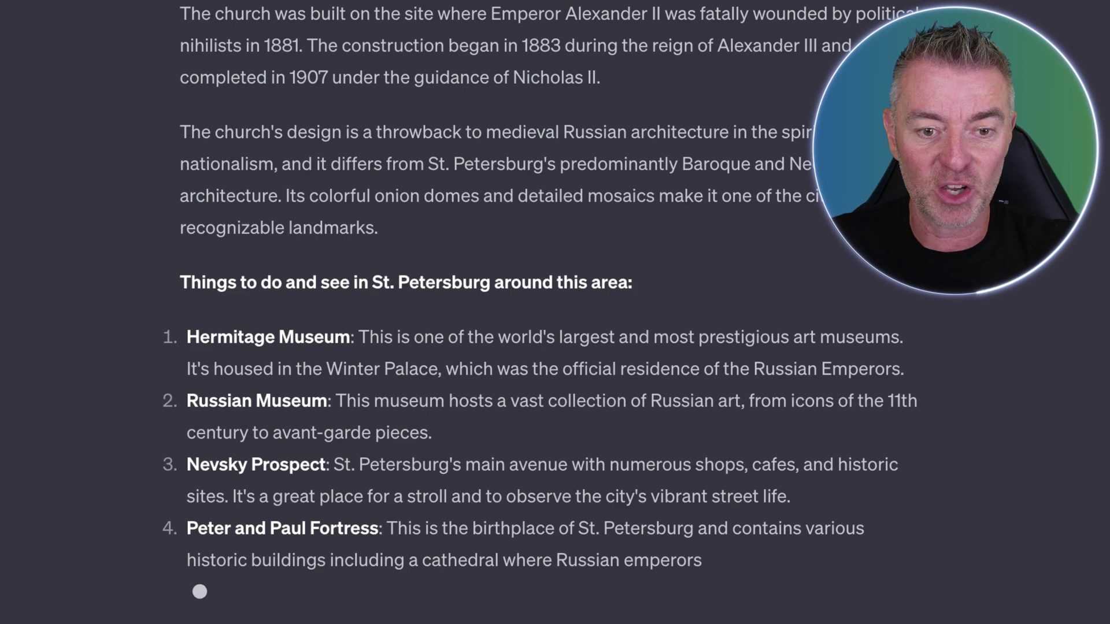
# Scroll up through the answer identifying the St. Petersburg church and nearby things to do.
pyautogui.scroll(6, 688, 230)
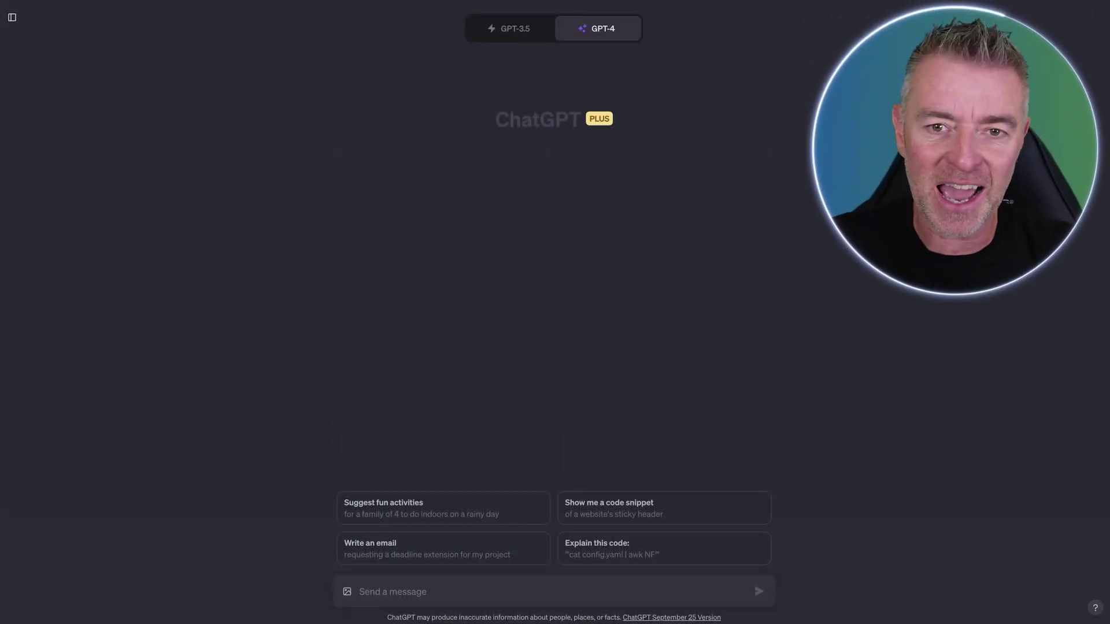
# Attach the frog photo, ask what it is 'in the UK', and review GPT-4's answer.
pyautogui.moveTo(604, 245); pyautogui.dragTo(603, 246)
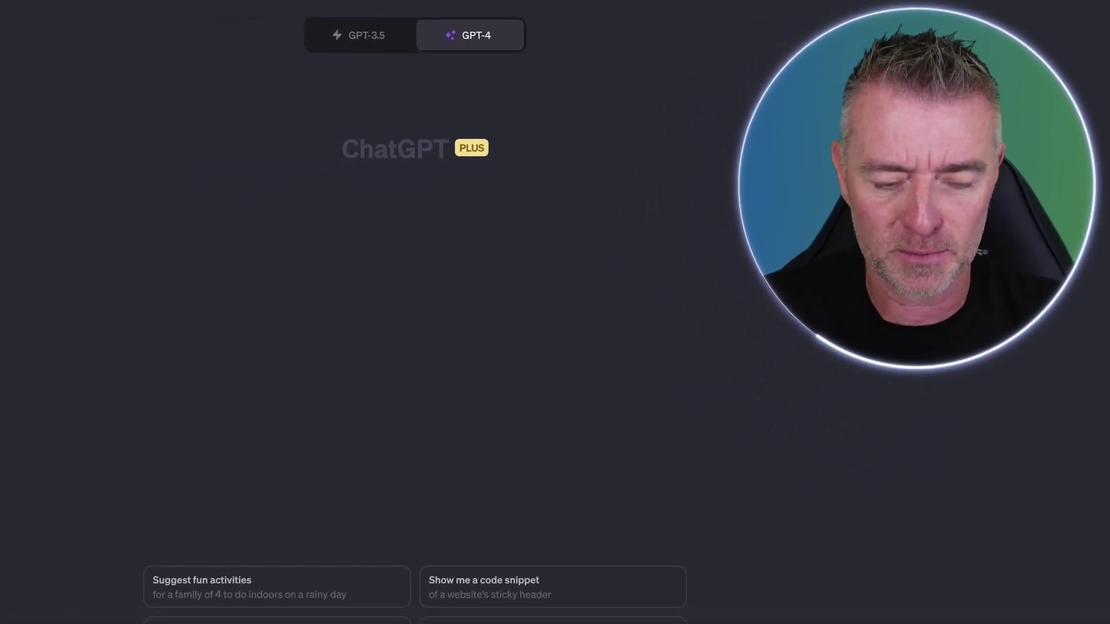
pyautogui.write('Can you tell me what this is in the photograph that I took this morning?')
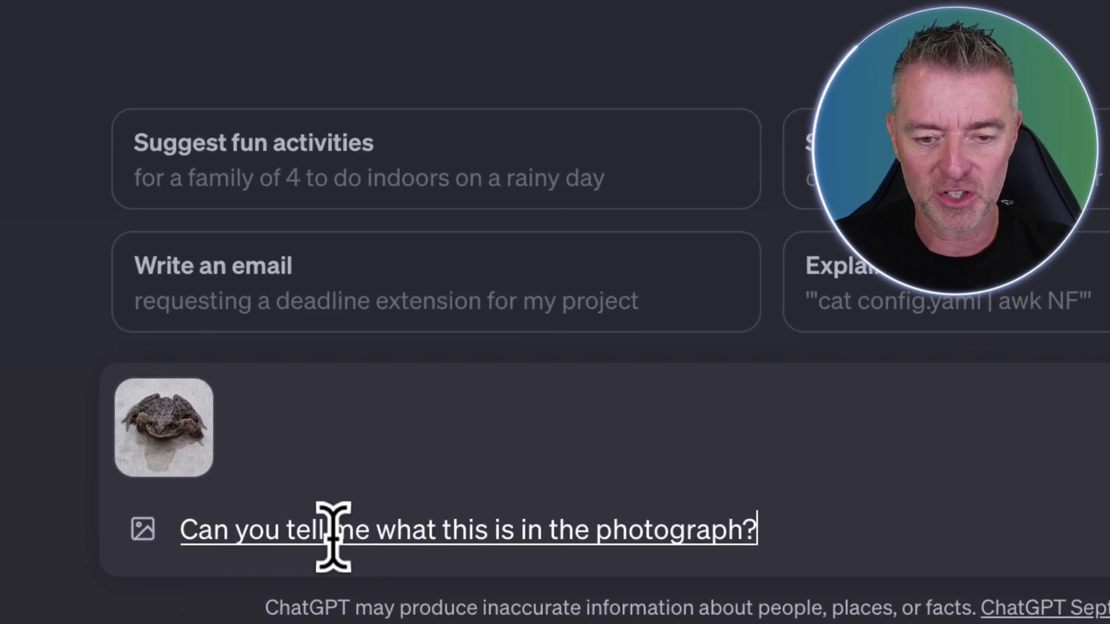
pyautogui.press('Left')
pyautogui.write('in the UK')
pyautogui.press('Return')
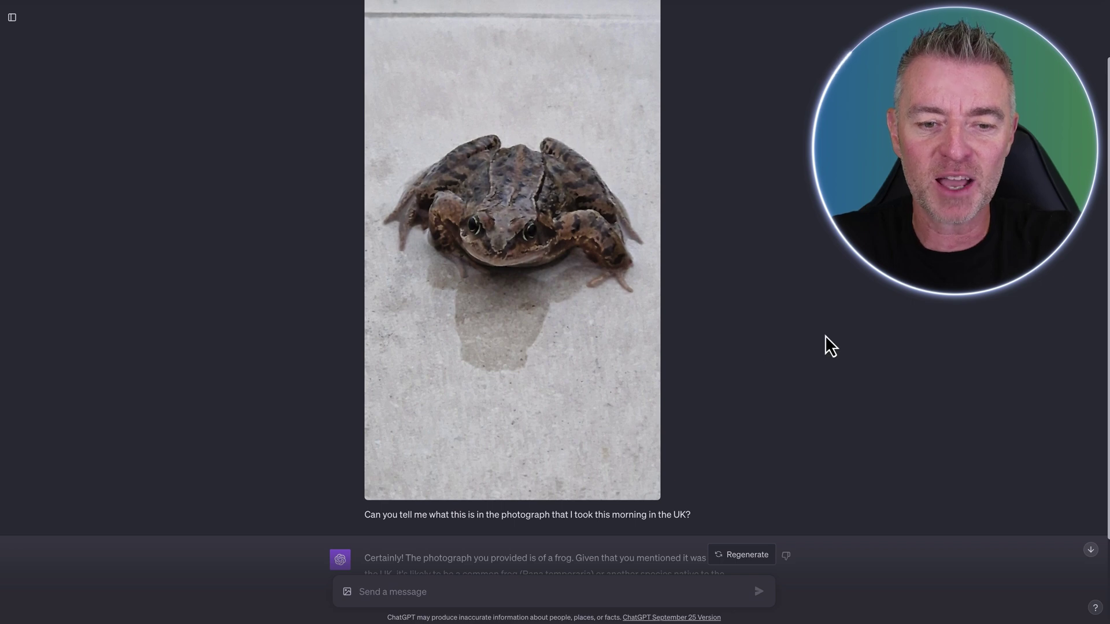
pyautogui.scroll(-2, 825, 336)
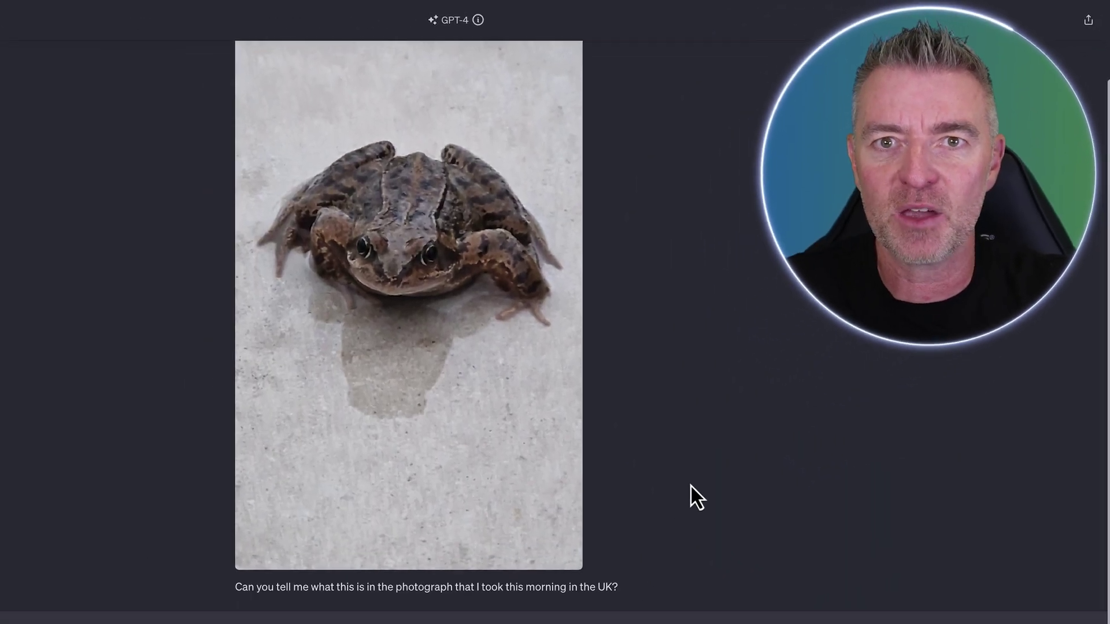
pyautogui.scroll(1, 744, 421)
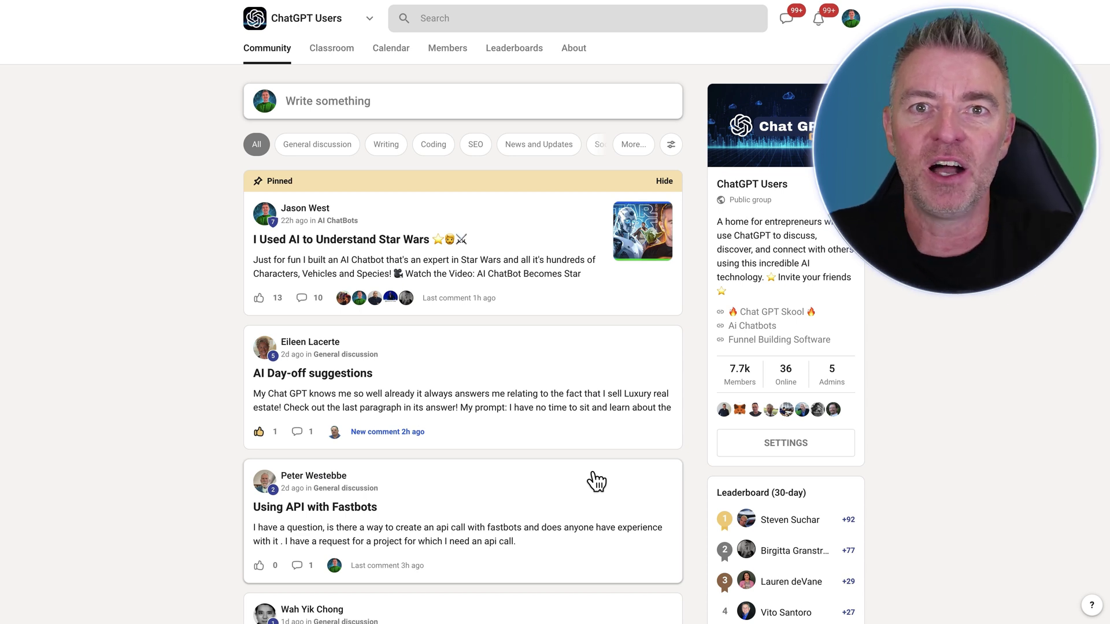
# Scroll briefly through the Skool ChatGPT Users community feed.
pyautogui.scroll(-1, 596, 481)
pyautogui.scroll(1, 597, 482)
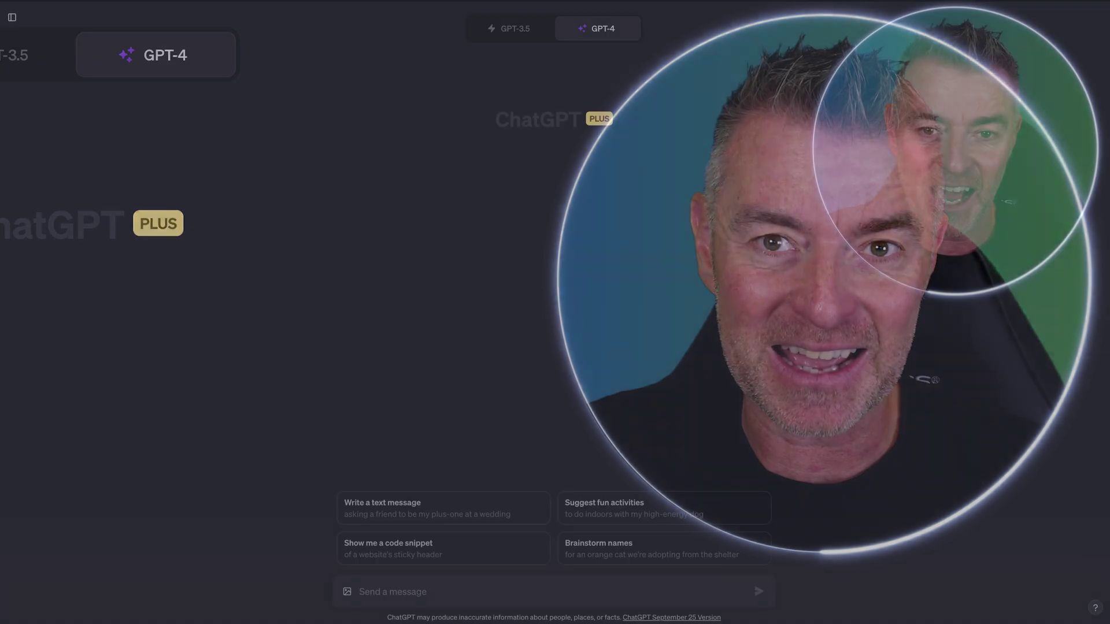
# Attach the leg x-ray image and ask what's wrong with this person's leg.
pyautogui.moveTo(685, 365); pyautogui.dragTo(682, 364)
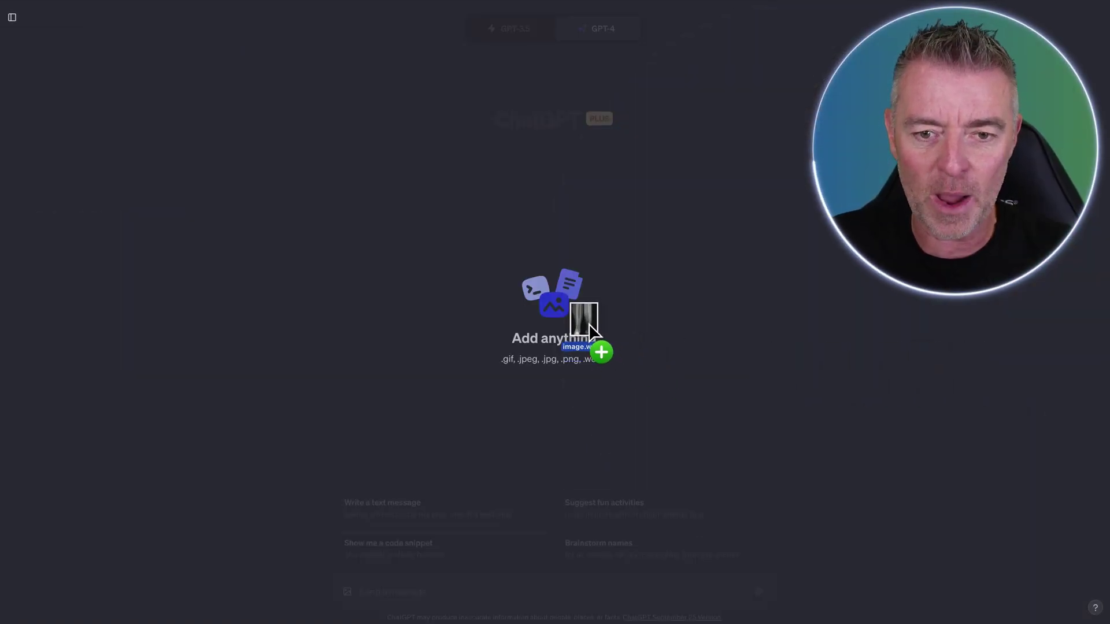
pyautogui.moveTo(590, 325); pyautogui.dragTo(589, 323)
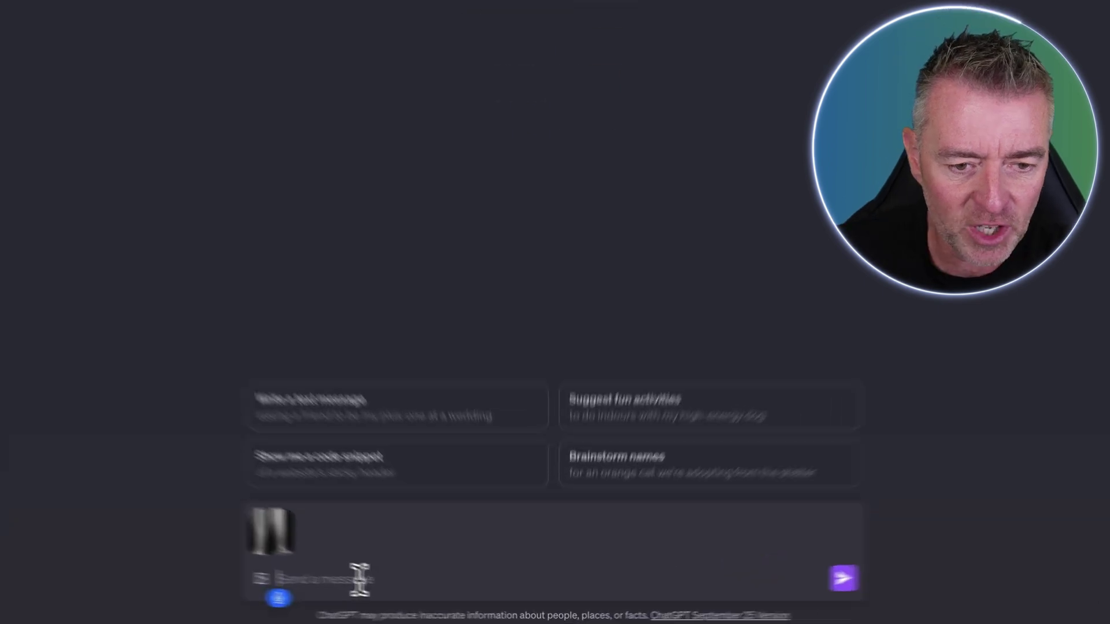
pyautogui.write('Can you tell me')
pyautogui.write(" what's wrong with this person's leg")
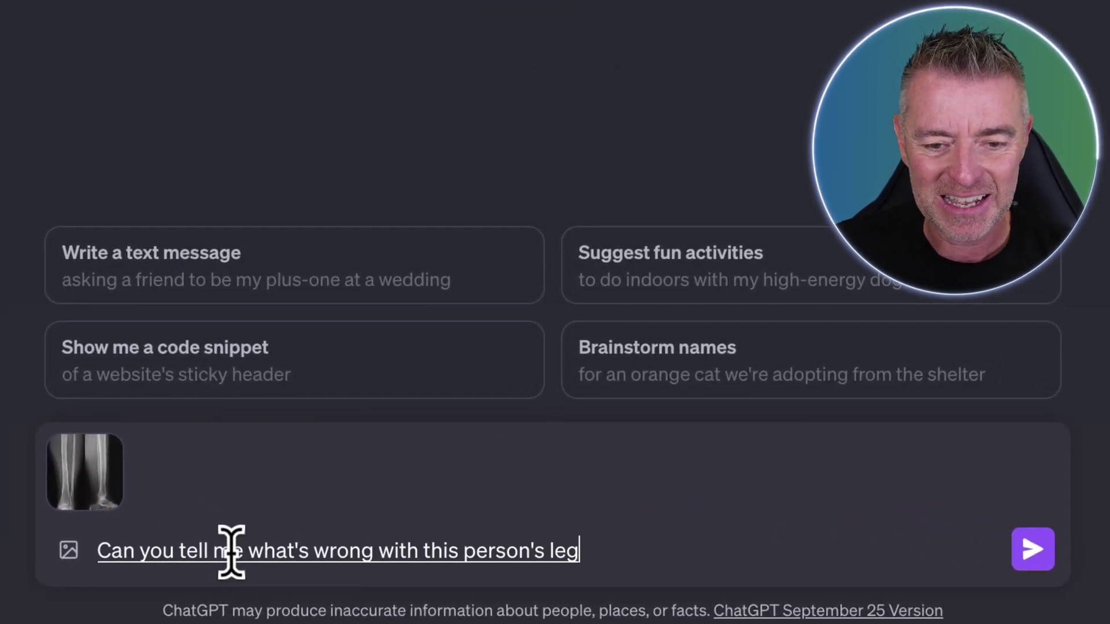
pyautogui.write(' in the x-ray image?')
pyautogui.press('Return')
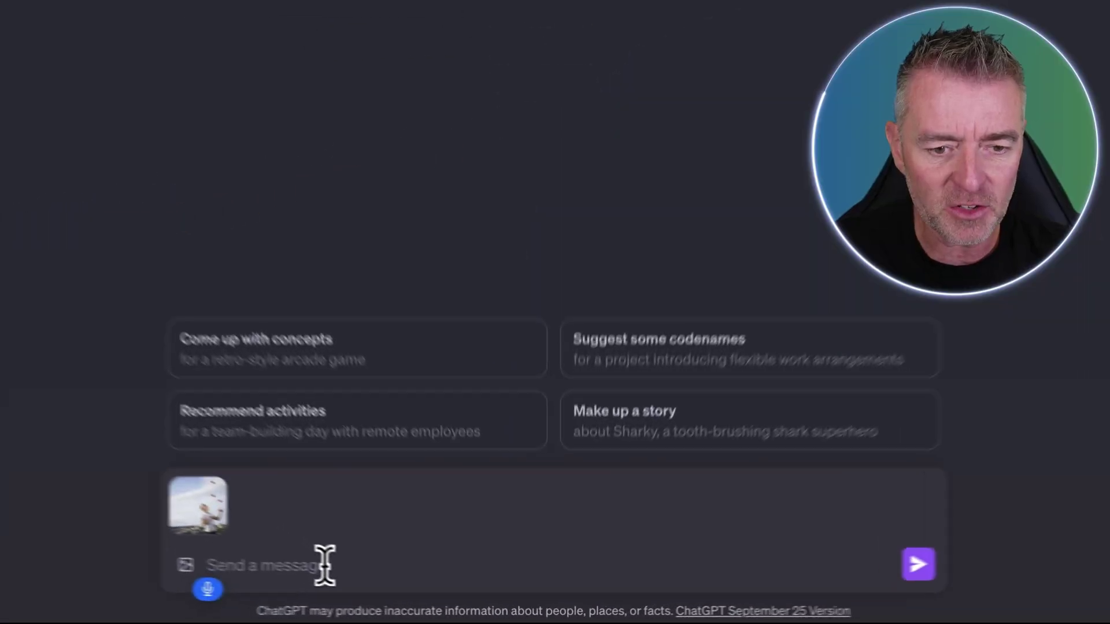
# Send 'Can you tell me what's going on in this photo?' with the juggling photo.
pyautogui.write("Can you tell me what's going on")
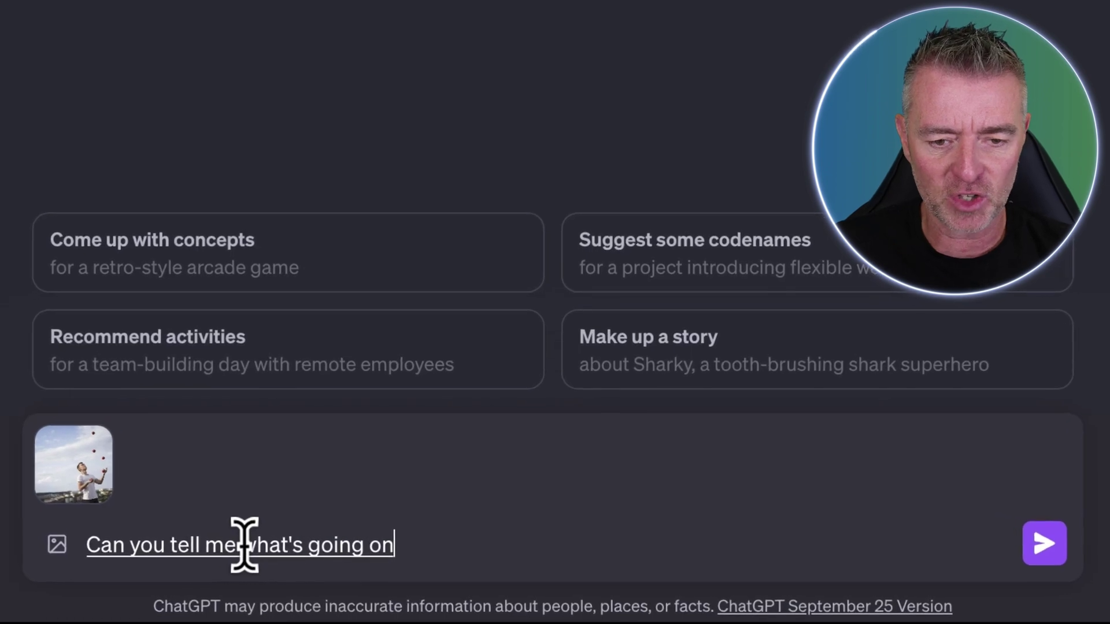
pyautogui.write(' in this photo?')
pyautogui.press('Return')
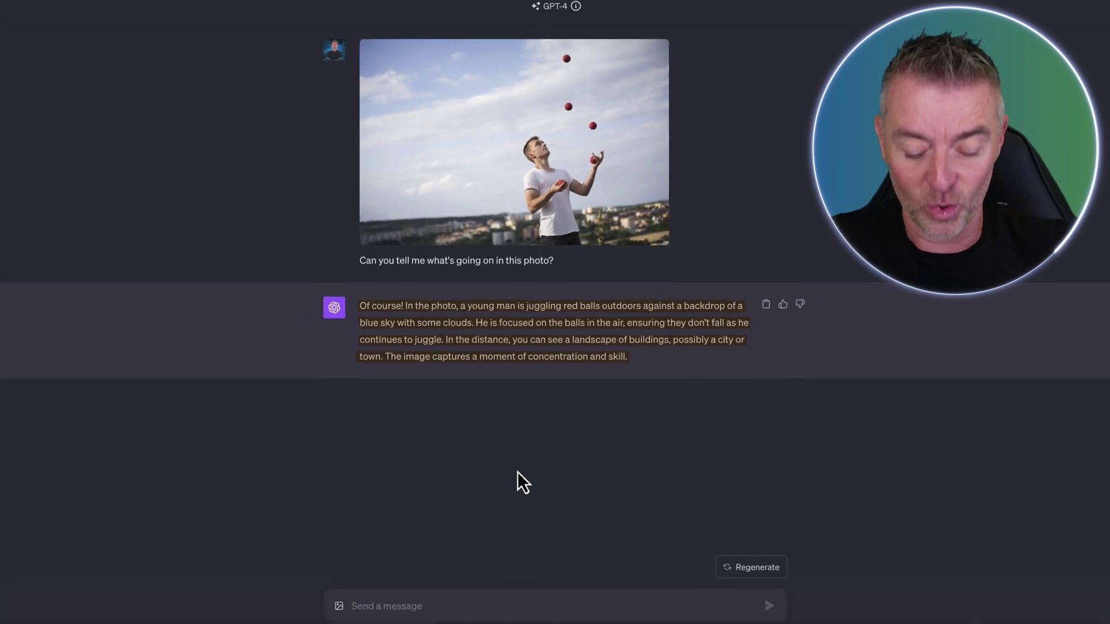
# Ask 'Can you tell me the steps that…' about learning juggling, then stop the reply after step one.
pyautogui.write('Can you tell me the steps')
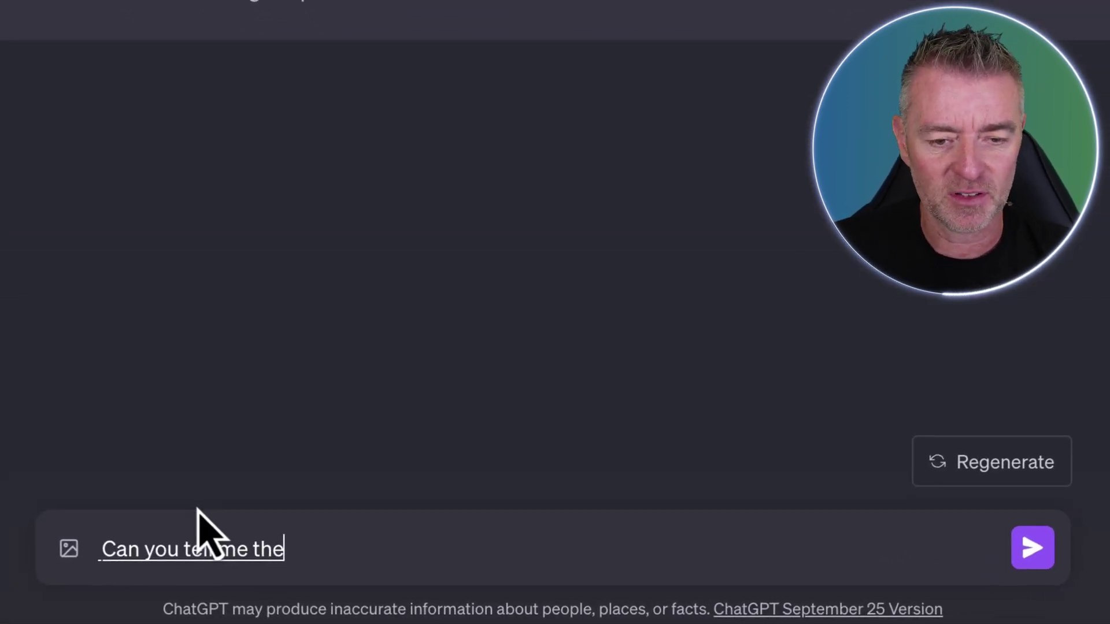
pyautogui.write(' that')
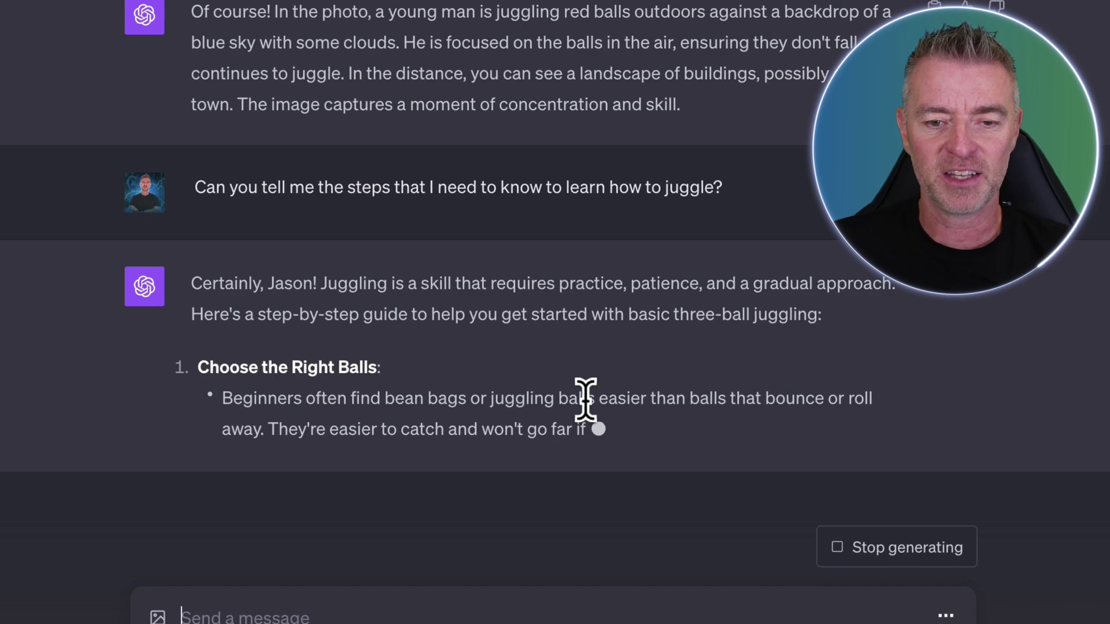
pyautogui.click(886, 546)
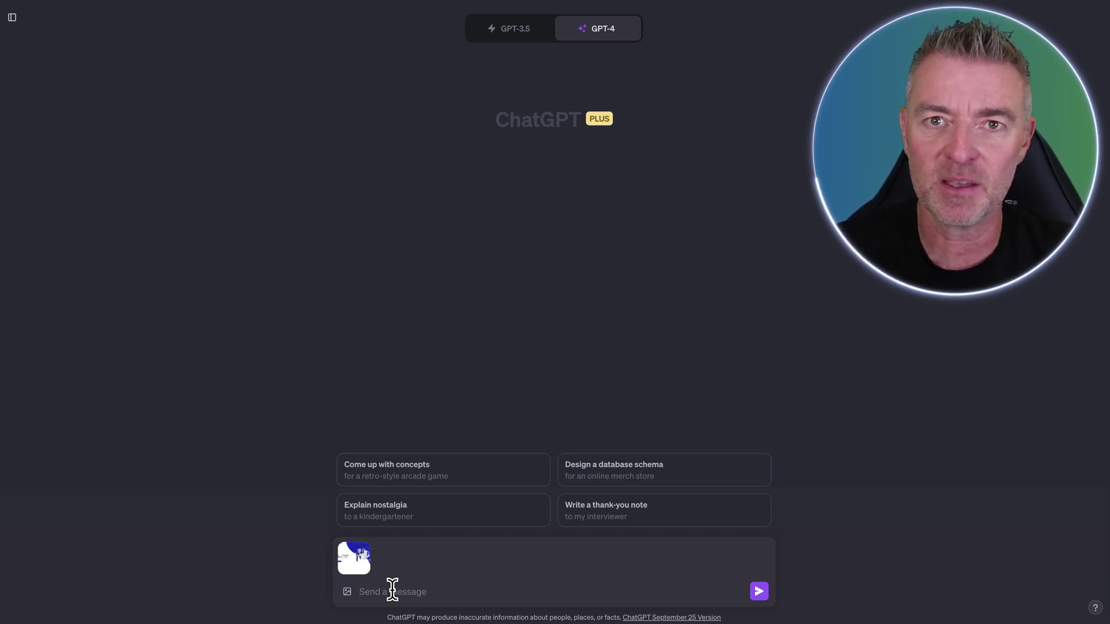
# Ask GPT-4 to look at the screenshot and create HTML and CSS for a similar page.
pyautogui.write('Can you take a look')
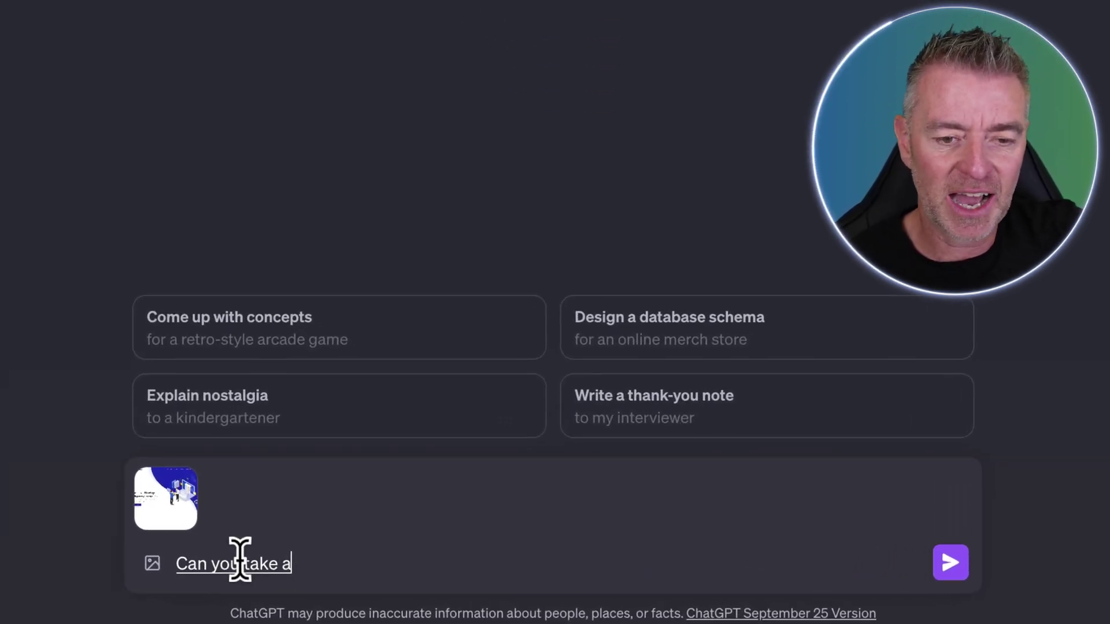
pyautogui.write(' at this screenshot?')
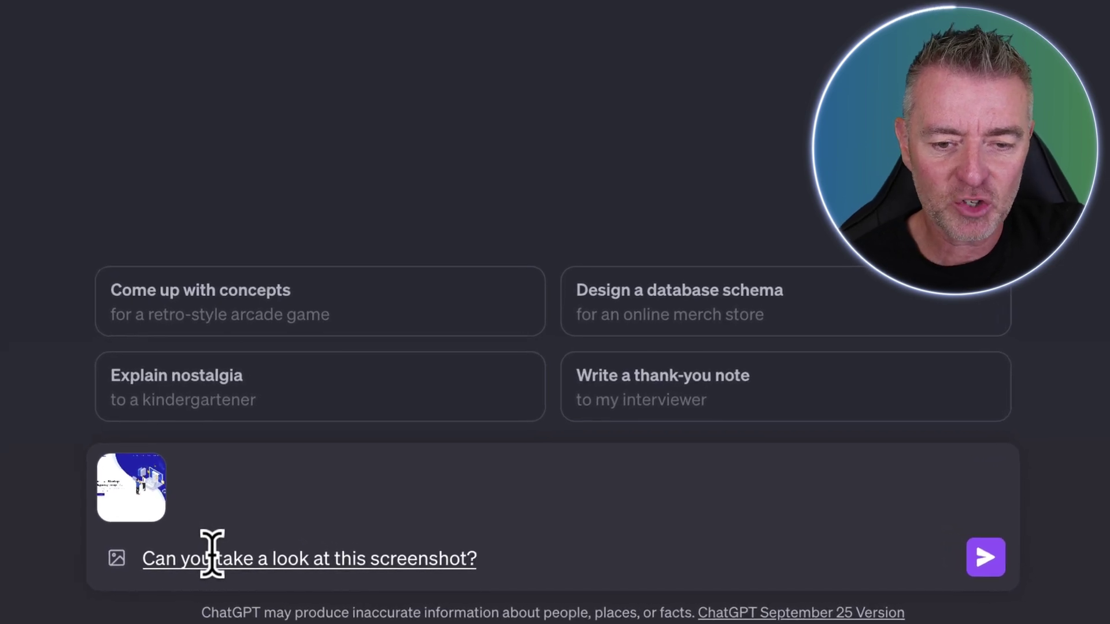
pyautogui.press('BackSpace')
pyautogui.write('and then')
pyautogui.write(' create the HTML')
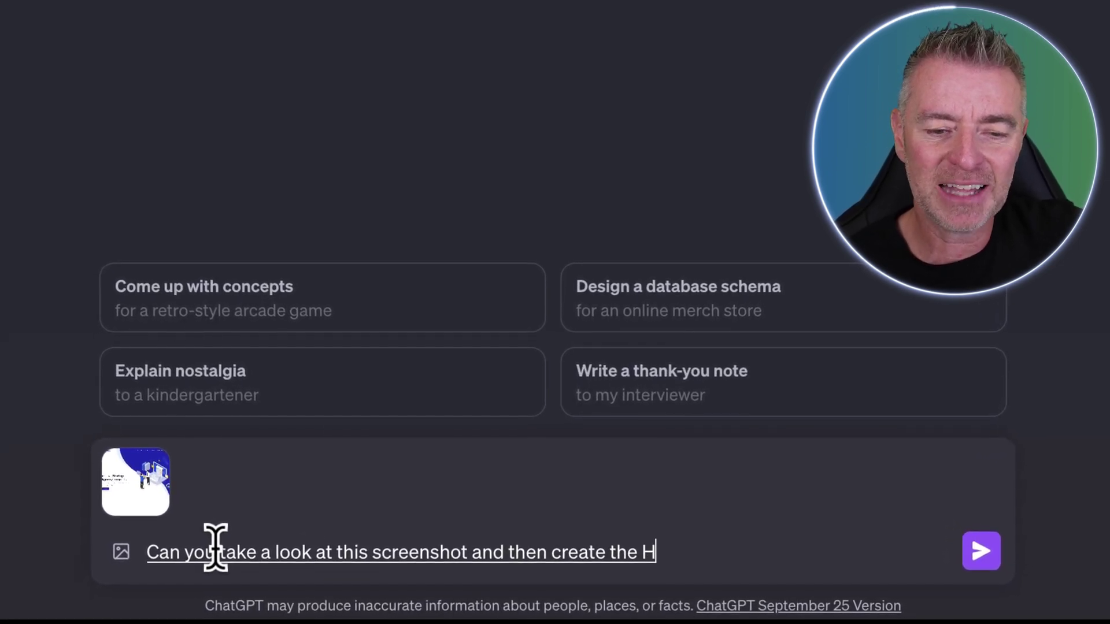
pyautogui.write(' and CSS code required')
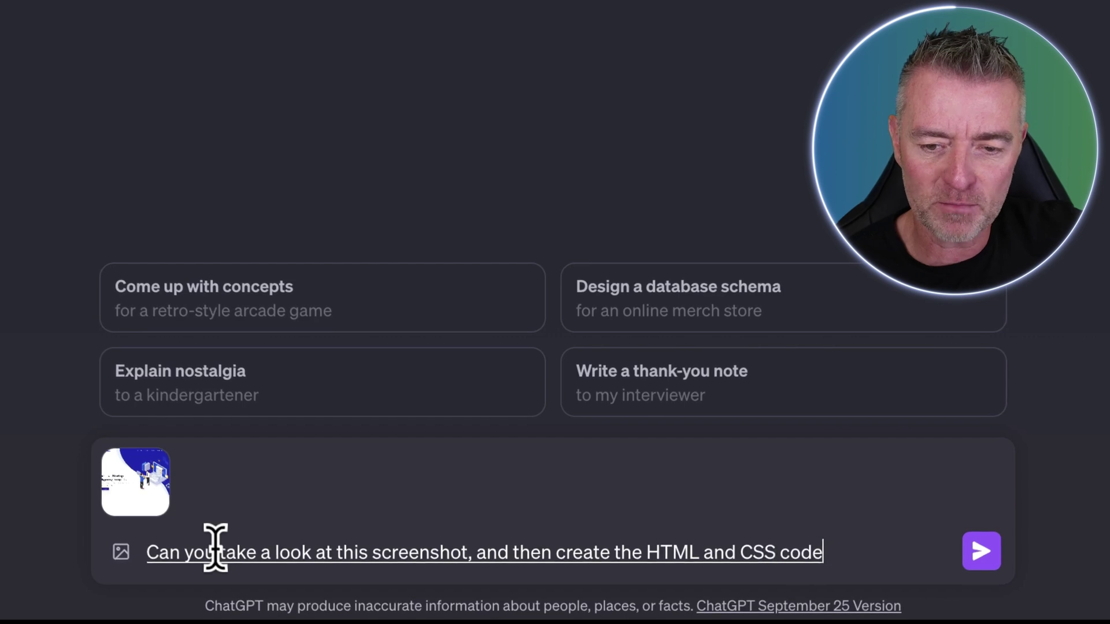
pyautogui.write(' for me to have a page')
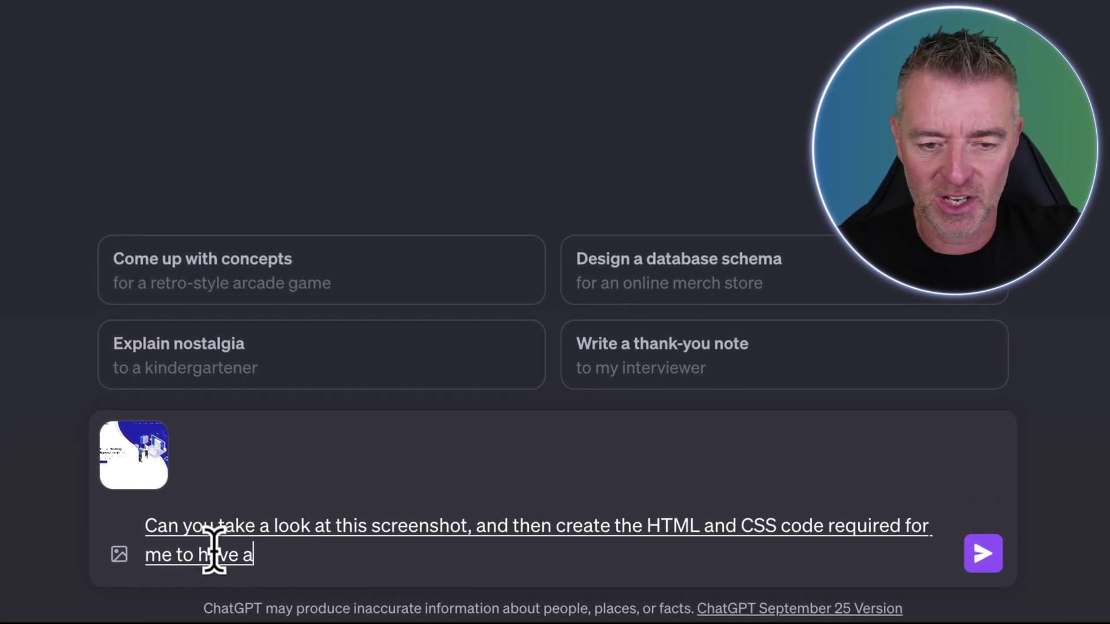
pyautogui.write(' that is similar in appearance?')
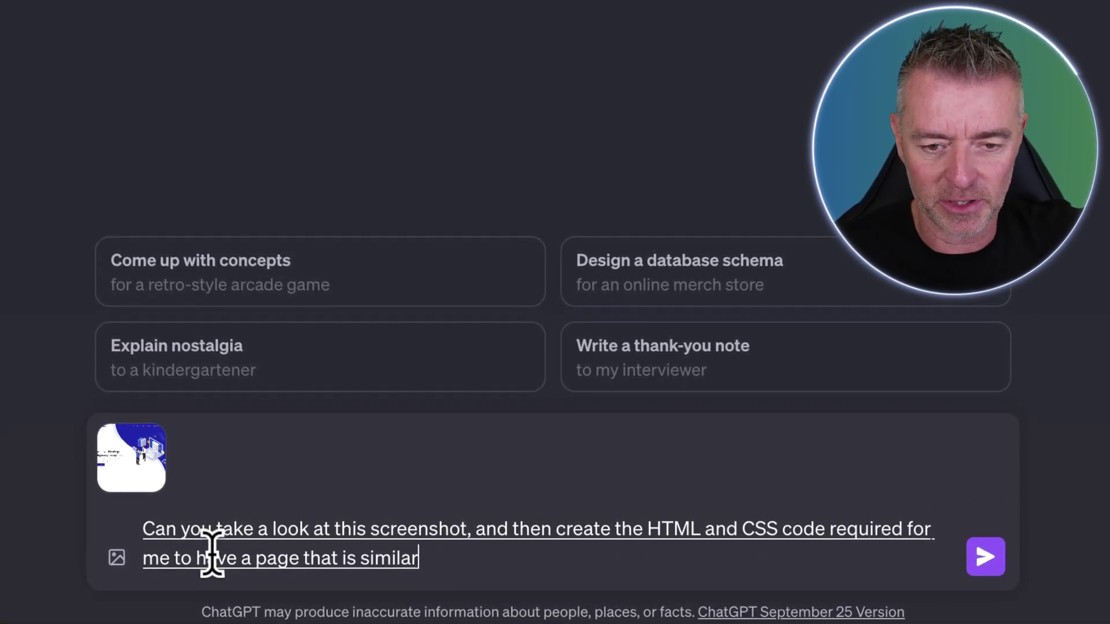
pyautogui.press('Return')
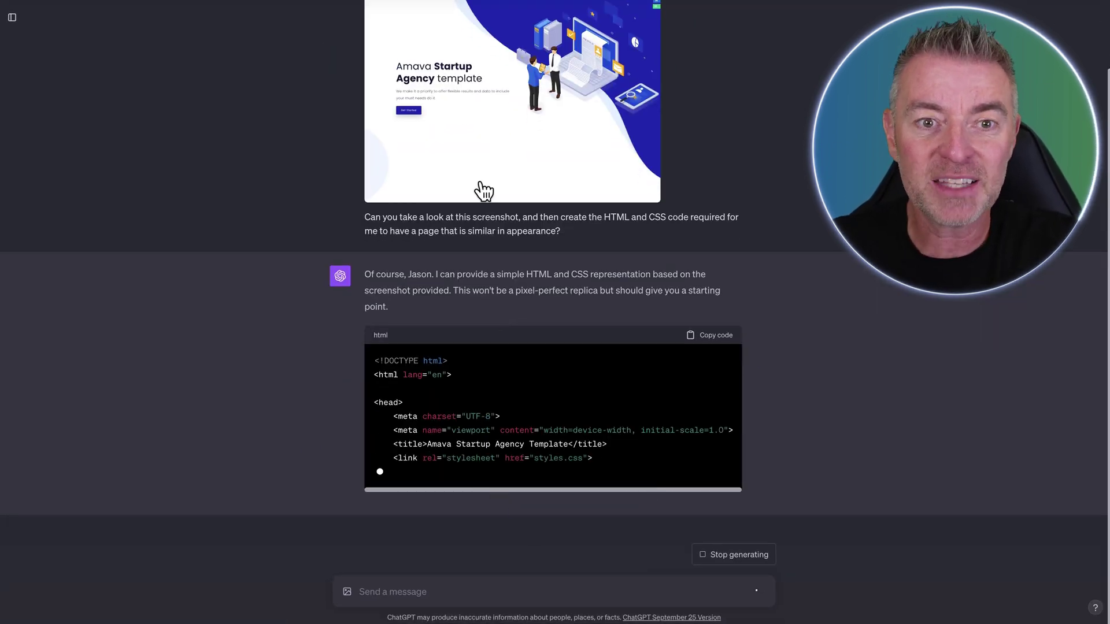
# Review the generated Amava HTML and CSS code blocks, highlighting the page title.
pyautogui.scroll(1, 494, 373)
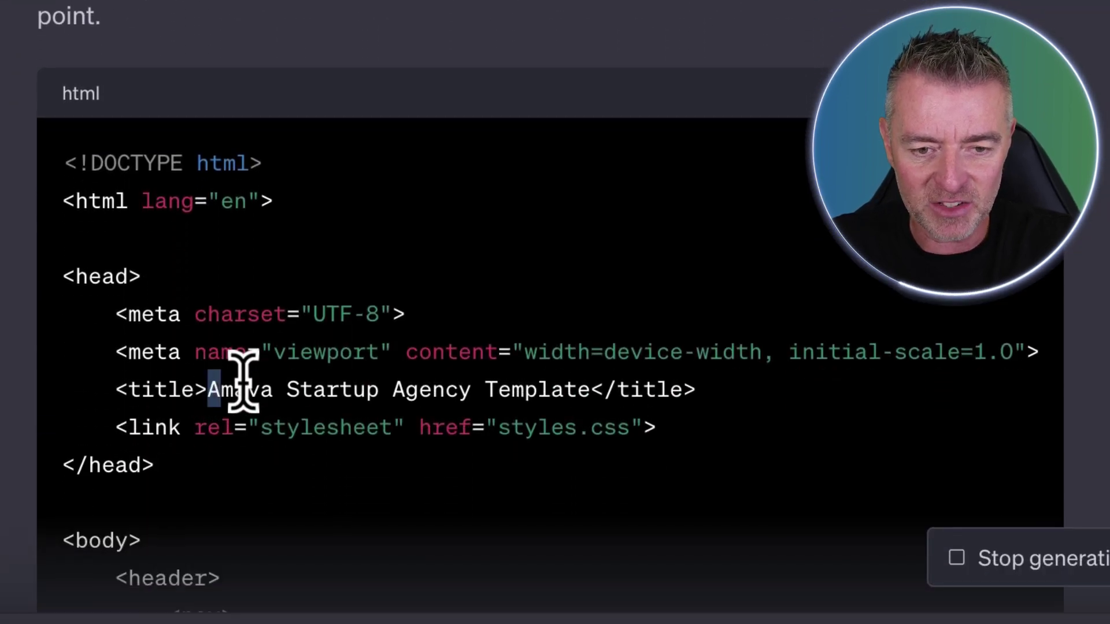
pyautogui.moveTo(208, 384); pyautogui.dragTo(595, 320)
pyautogui.scroll(-5, 601, 335)
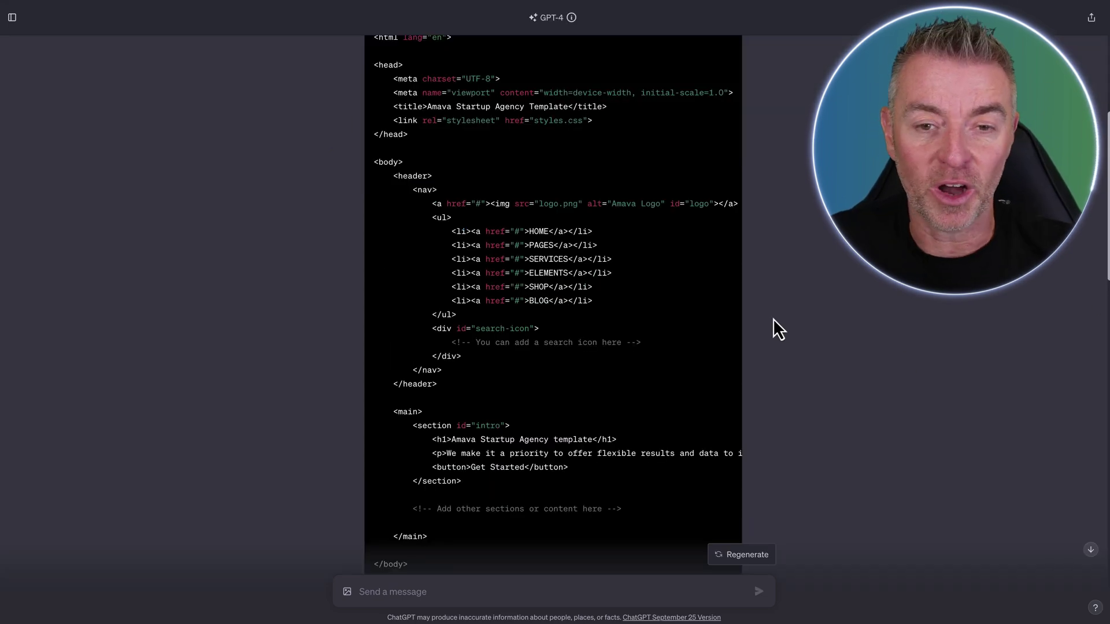
pyautogui.scroll(-4, 754, 307)
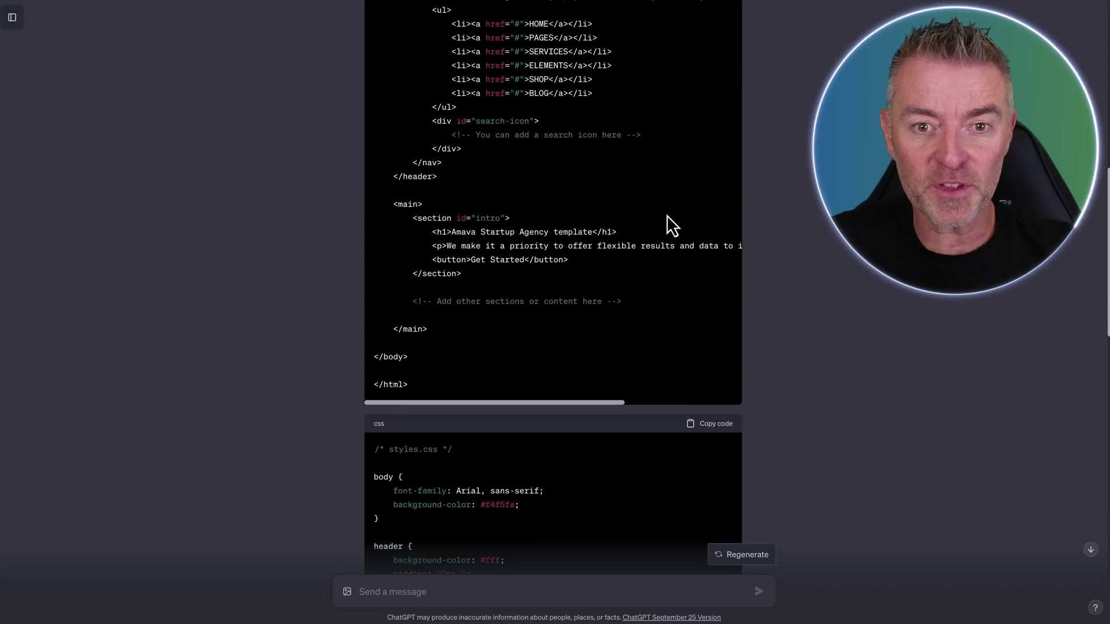
pyautogui.scroll(6, 526, 256)
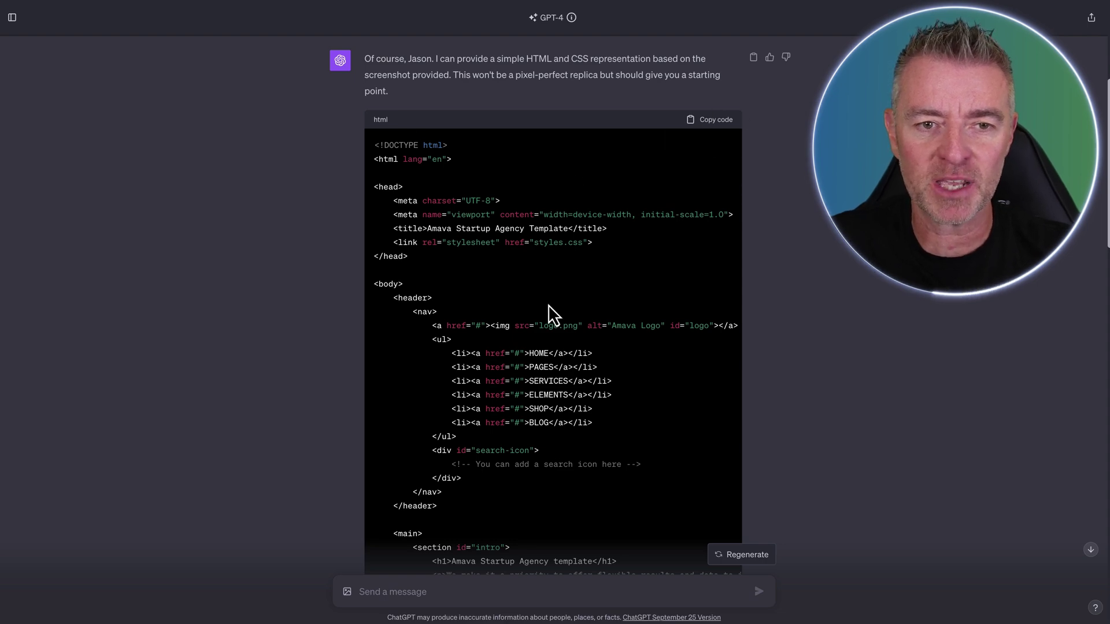
pyautogui.scroll(-10, 542, 300)
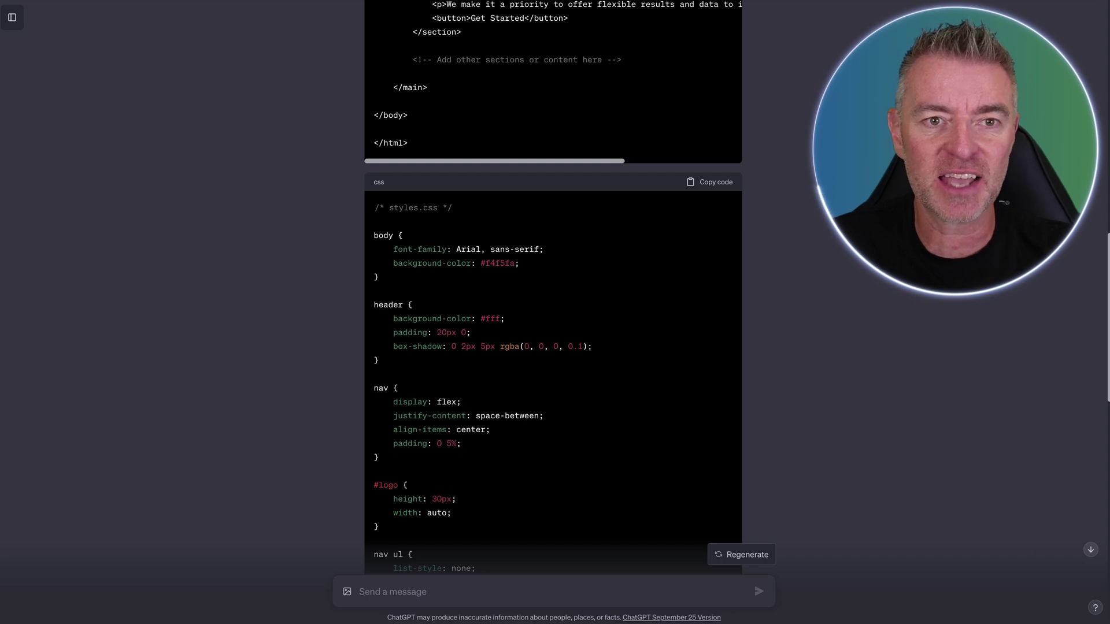
pyautogui.scroll(12, 489, 150)
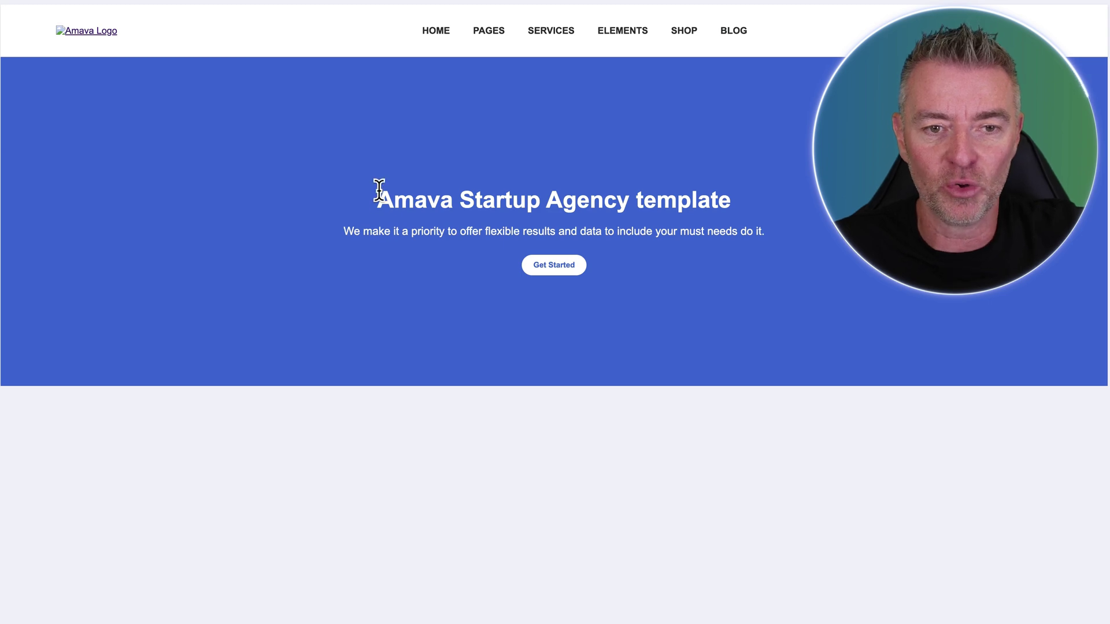
# Highlight the Amava heading and tagline on the rendered page in the browser.
pyautogui.moveTo(377, 186); pyautogui.dragTo(767, 231)
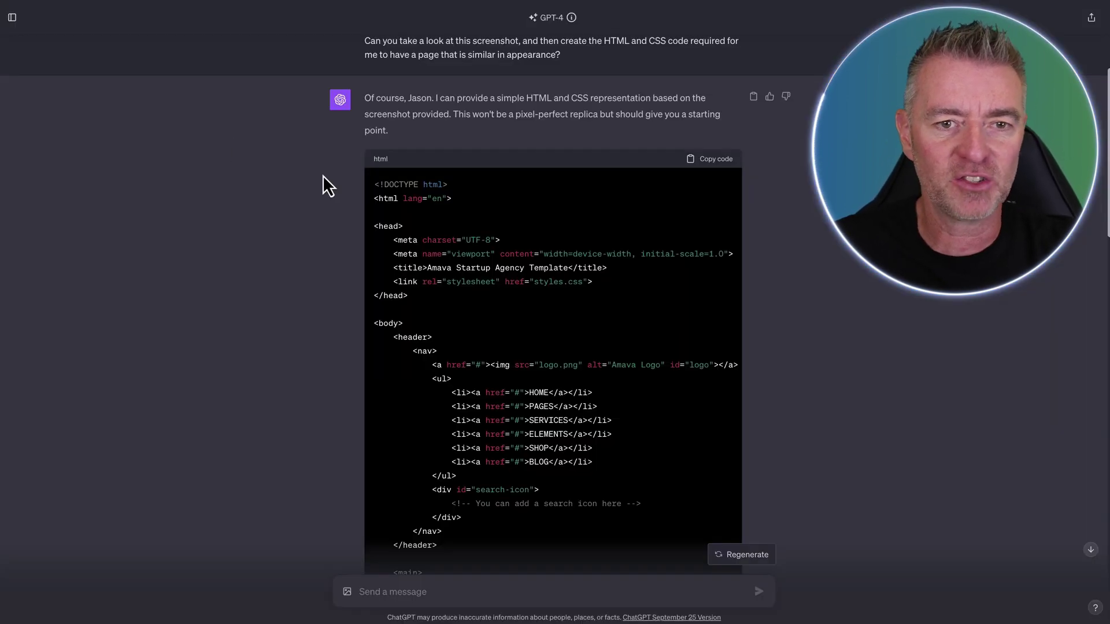
pyautogui.scroll(5, 488, 198)
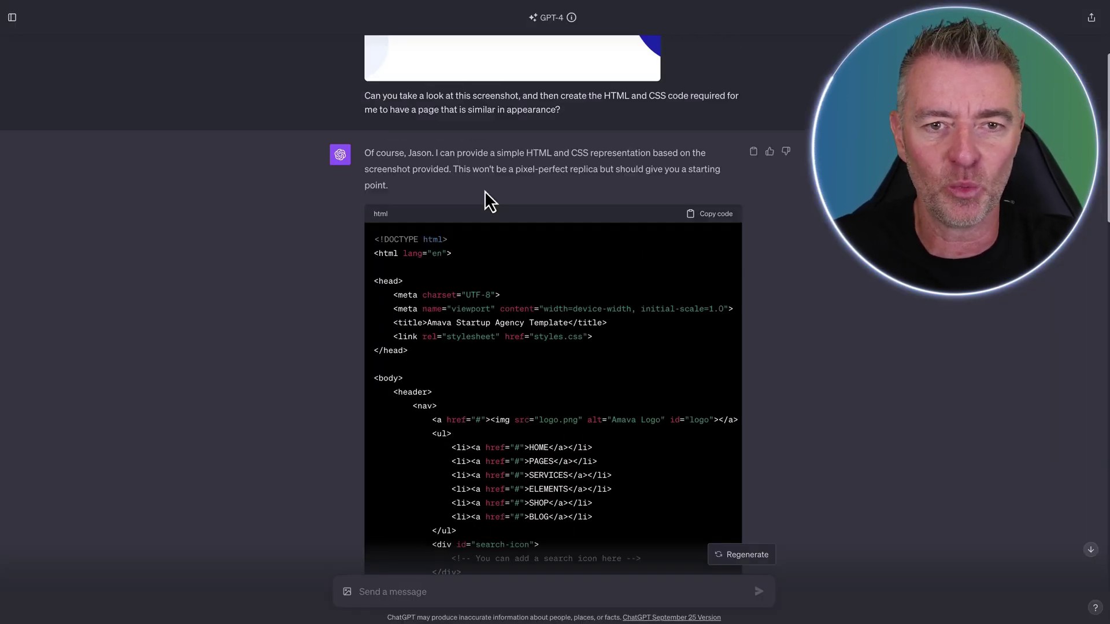
pyautogui.click(489, 200)
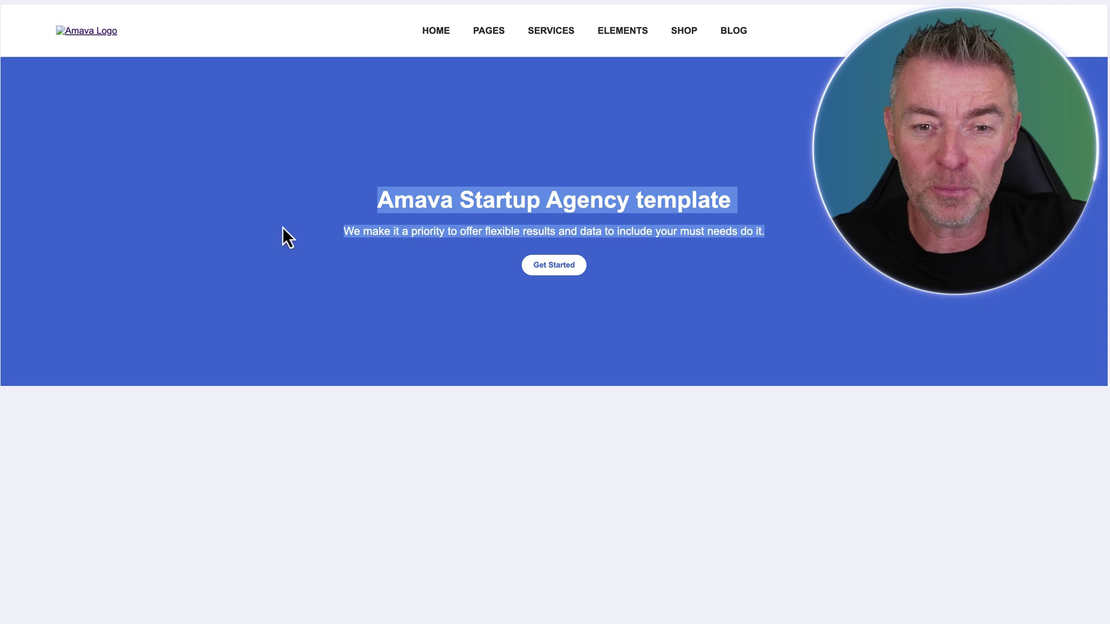
pyautogui.click(809, 459)
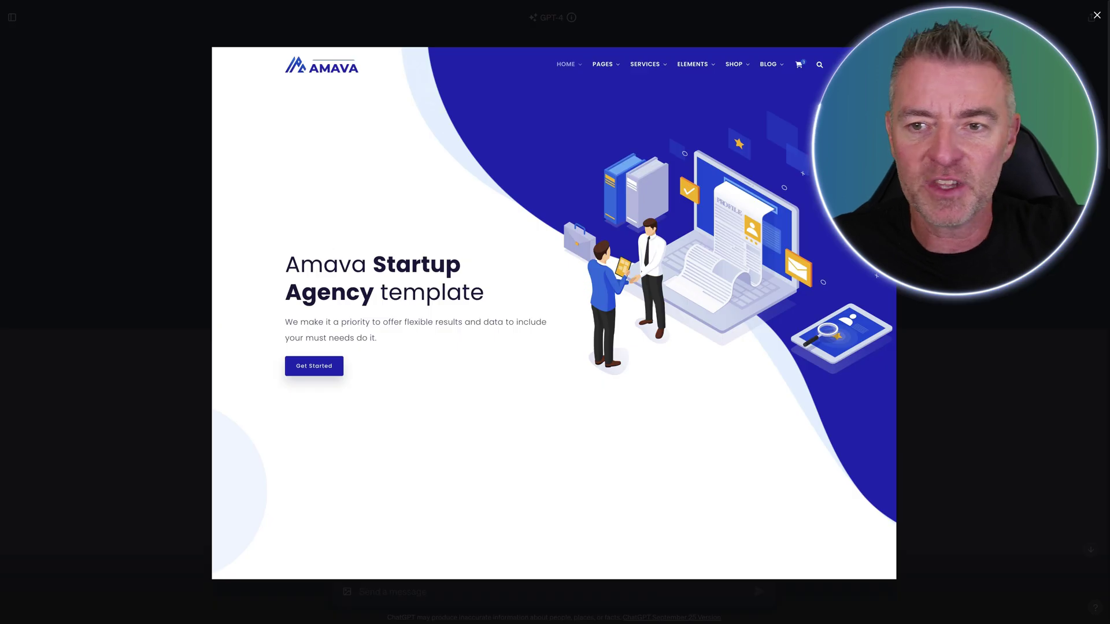
pyautogui.press('Escape')
pyautogui.scroll(-15, 955, 364)
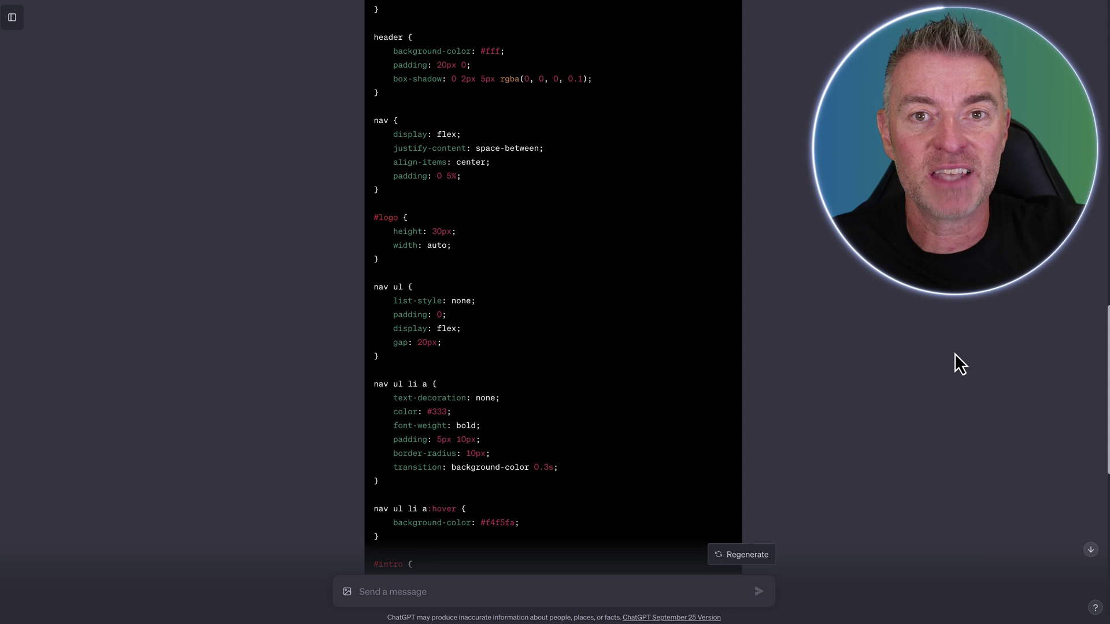
pyautogui.scroll(15, 955, 354)
pyautogui.scroll(3, 955, 353)
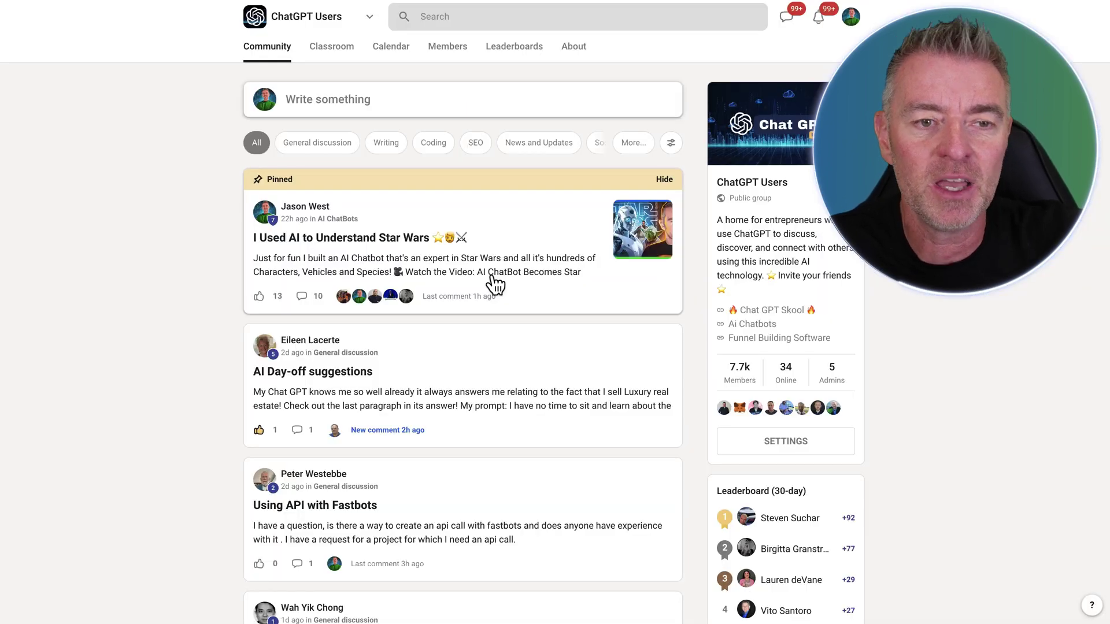
# Scroll the ChatGPT Users feed to posts like 'ChatGPT Summarize Video'.
pyautogui.scroll(-3, 493, 280)
pyautogui.scroll(-2, 494, 283)
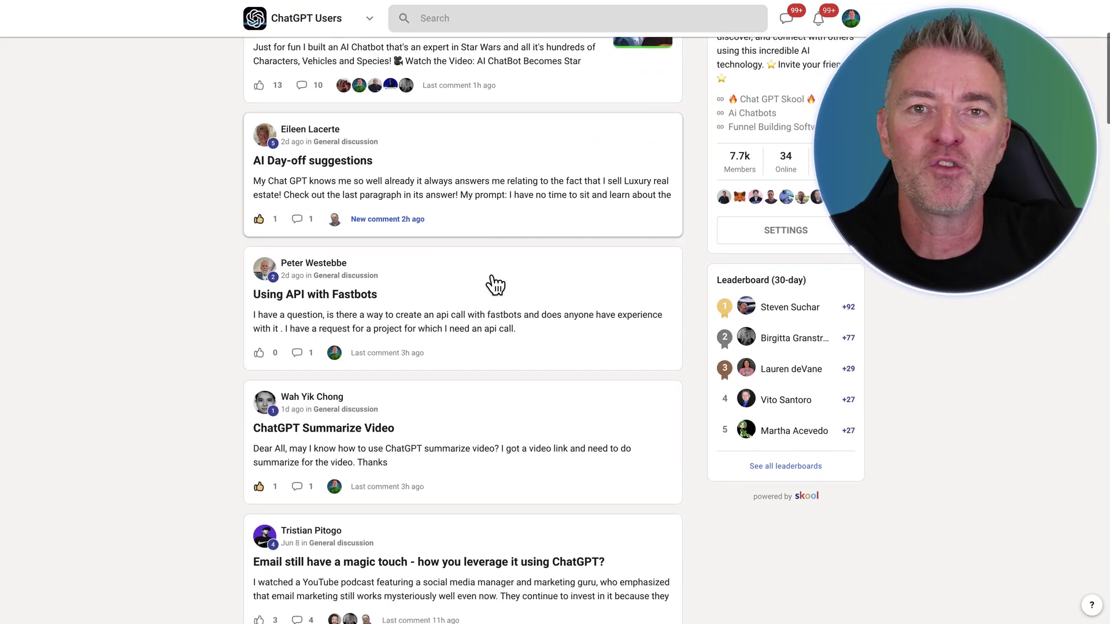